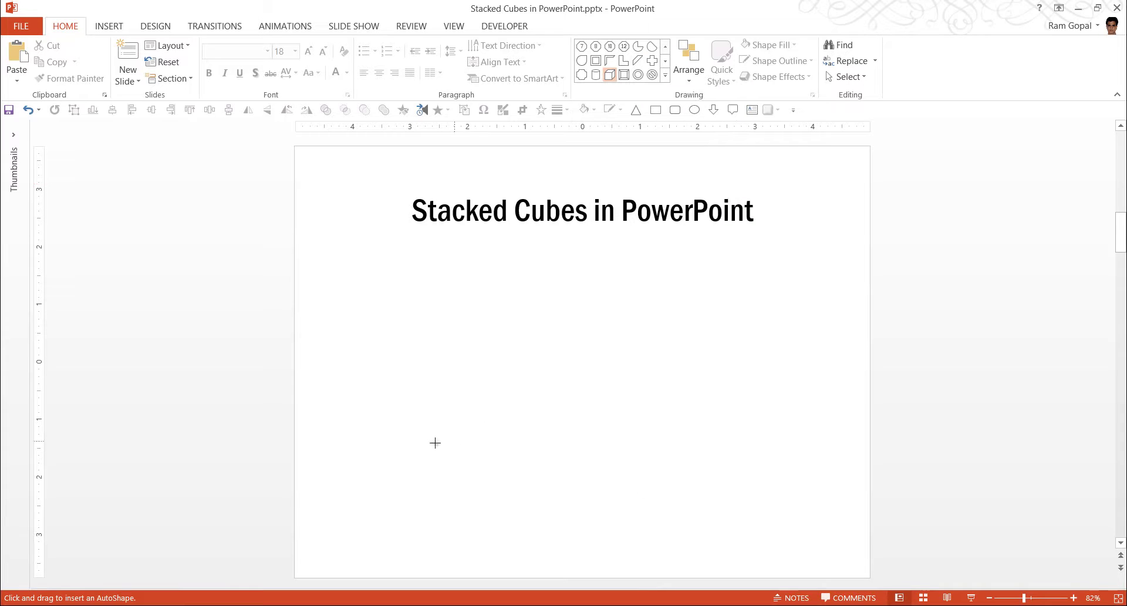
# Step: Draw a long blue Cube shape across the slide bottom and flatten its top to a shallow depth
pyautogui.moveTo(379, 450)
pyautogui.mouseDown()
pyautogui.moveTo(536, 523)
pyautogui.moveTo(795, 528)
pyautogui.mouseUp()
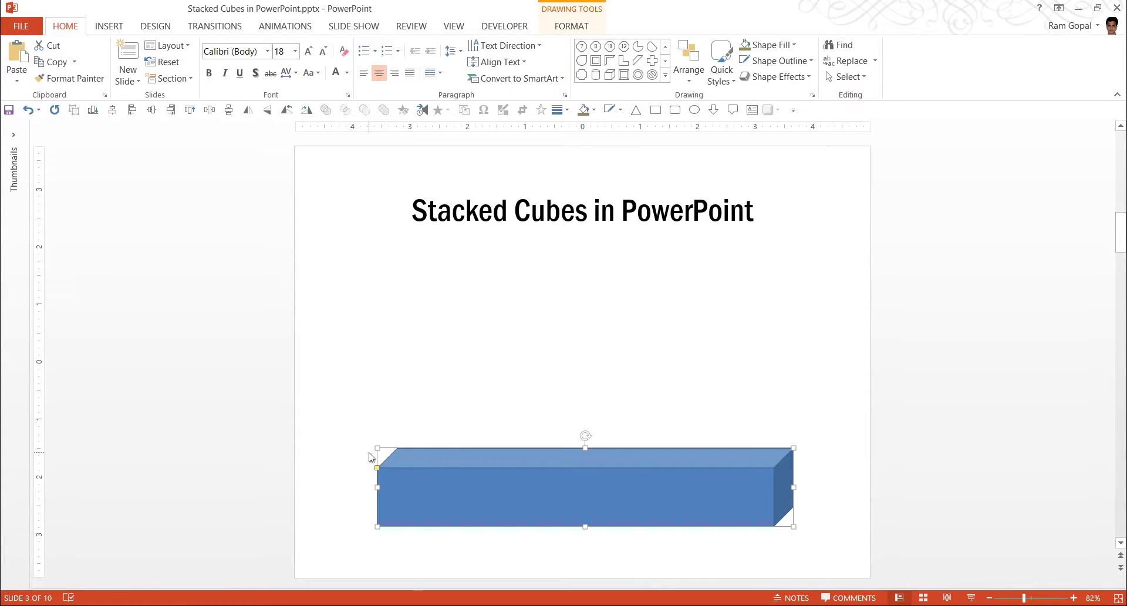
pyautogui.moveTo(377, 467); pyautogui.dragTo(380, 465)
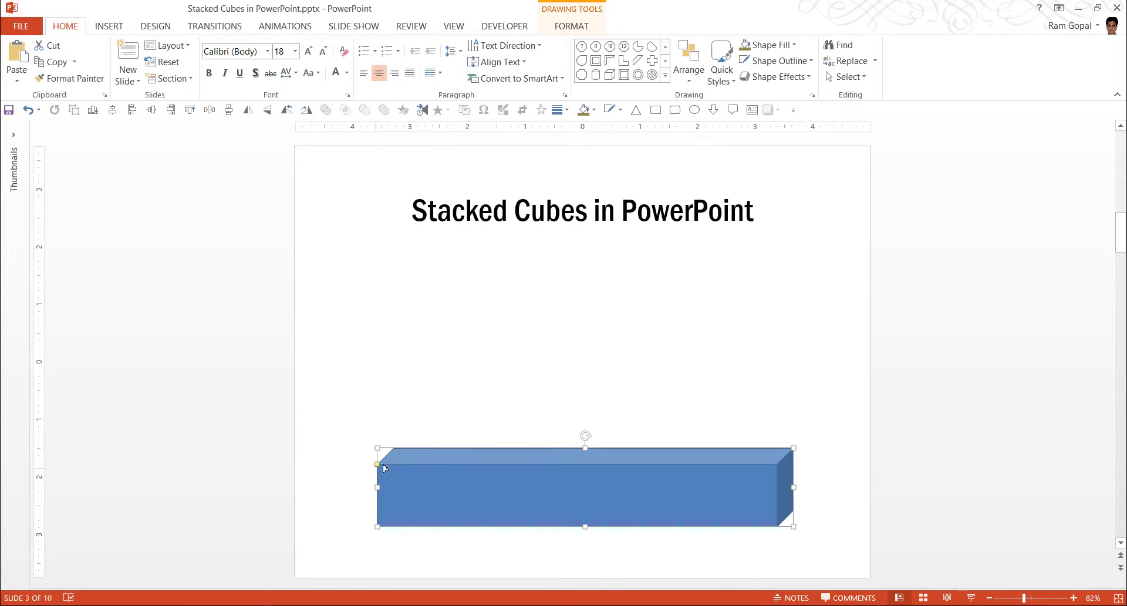
pyautogui.moveTo(379, 467); pyautogui.dragTo(362, 524)
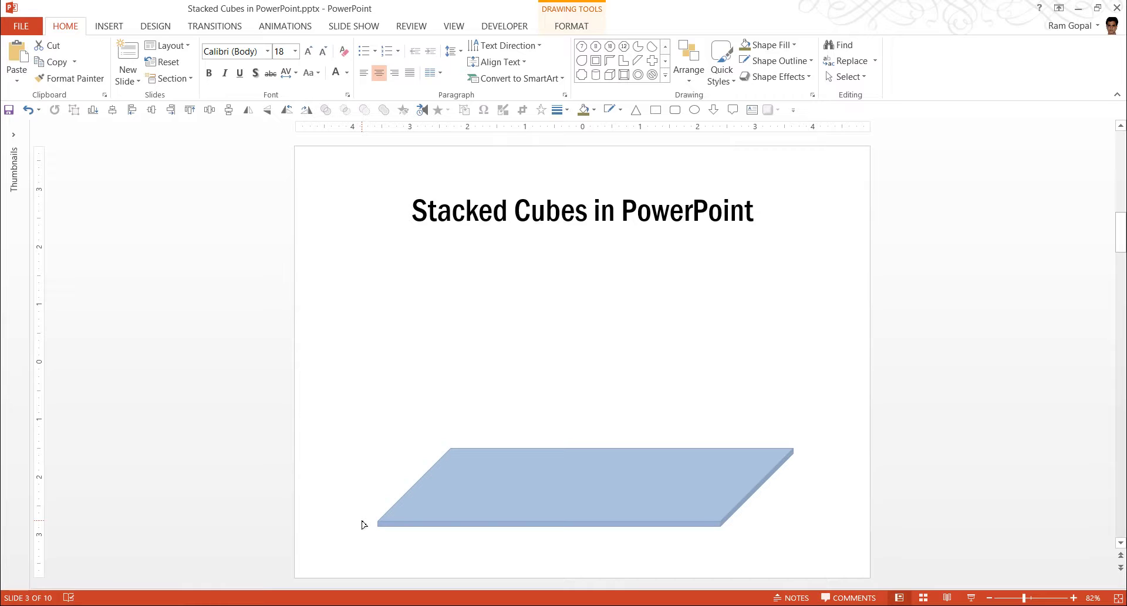
pyautogui.moveTo(362, 524); pyautogui.dragTo(370, 467)
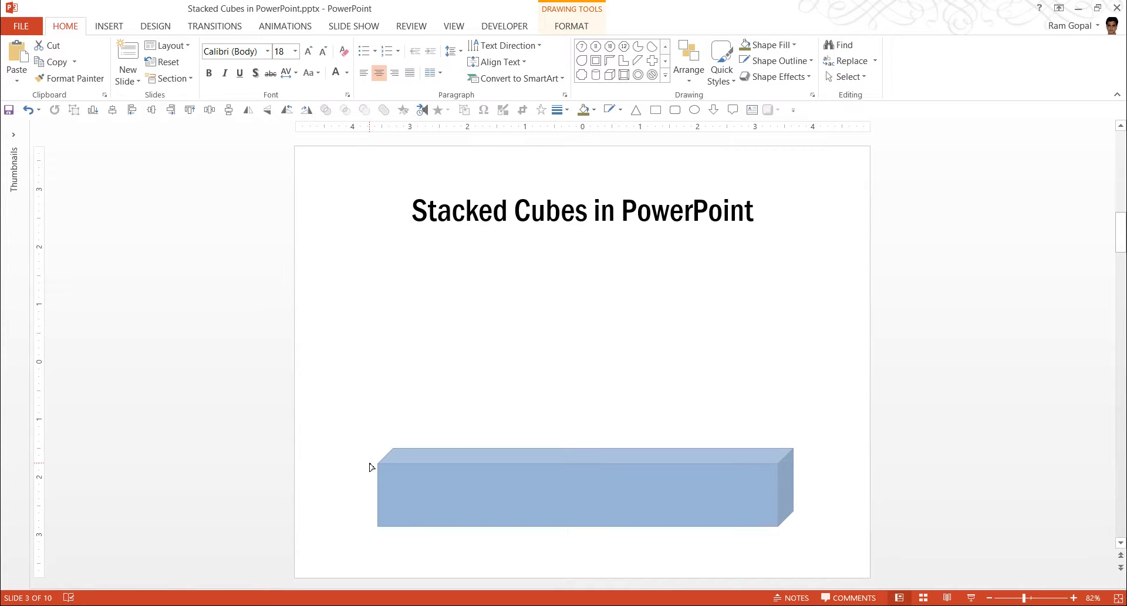
pyautogui.moveTo(369, 467); pyautogui.dragTo(370, 467)
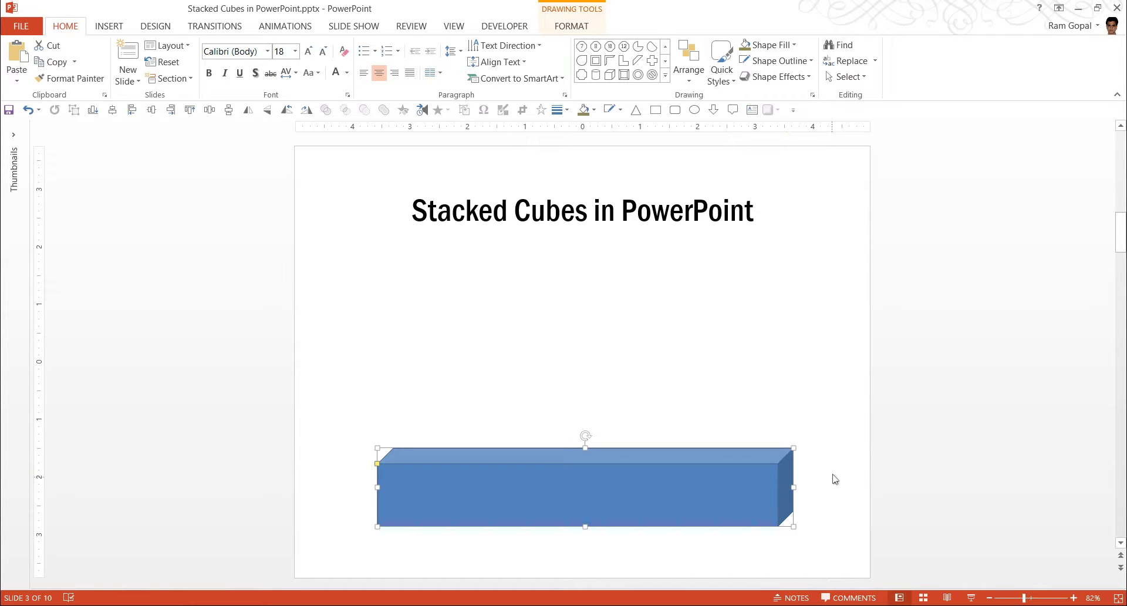
pyautogui.click(667, 404)
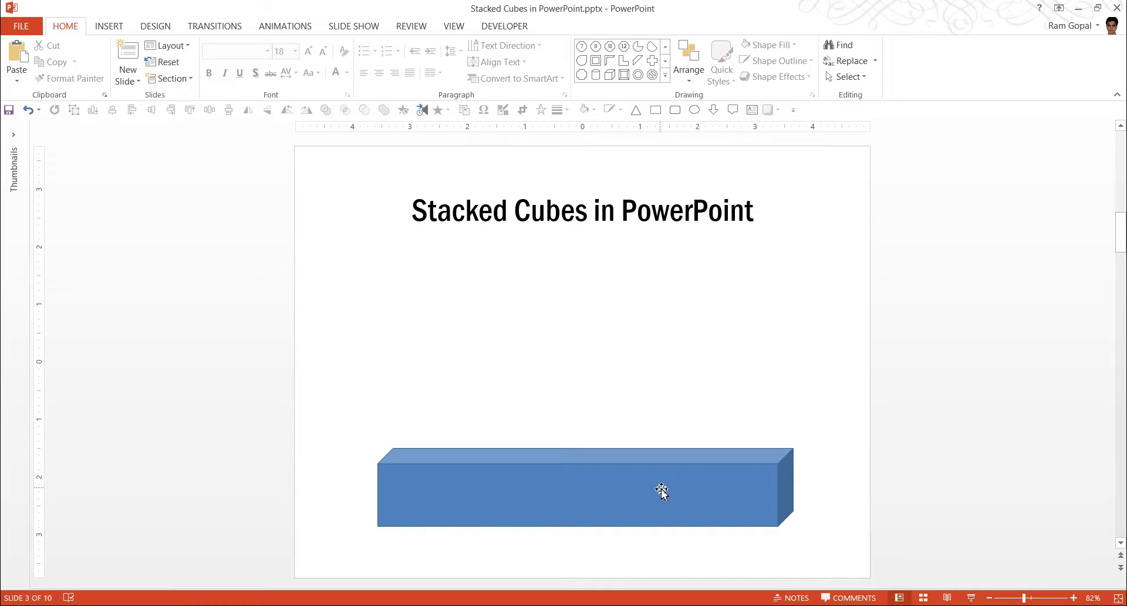
# Step: Copy the long cube bar on top of itself and narrow the copy to half length
pyautogui.click(631, 486)
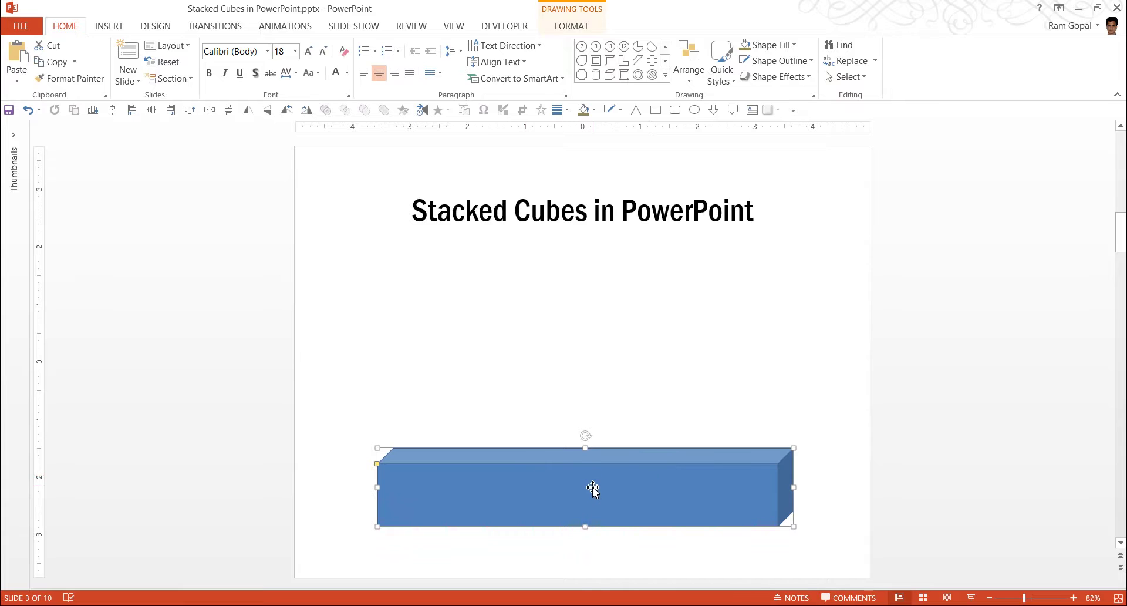
pyautogui.moveTo(591, 487); pyautogui.dragTo(590, 422)
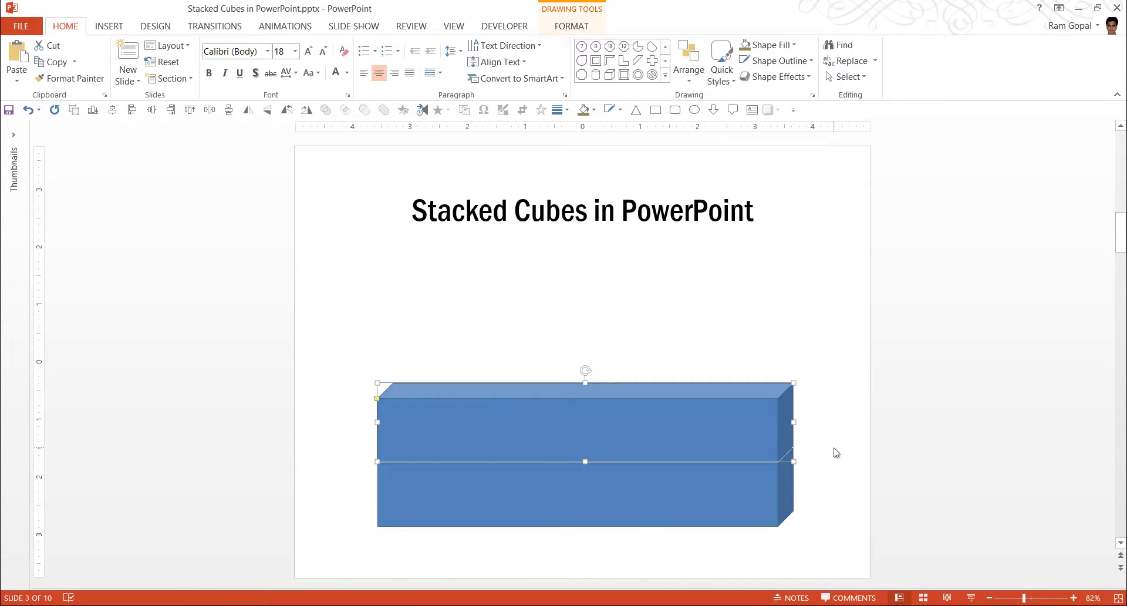
pyautogui.moveTo(794, 420); pyautogui.dragTo(600, 422)
# Step: Duplicate the half-length block beside it and nudge it into place
pyautogui.click(669, 343)
pyautogui.click(518, 426)
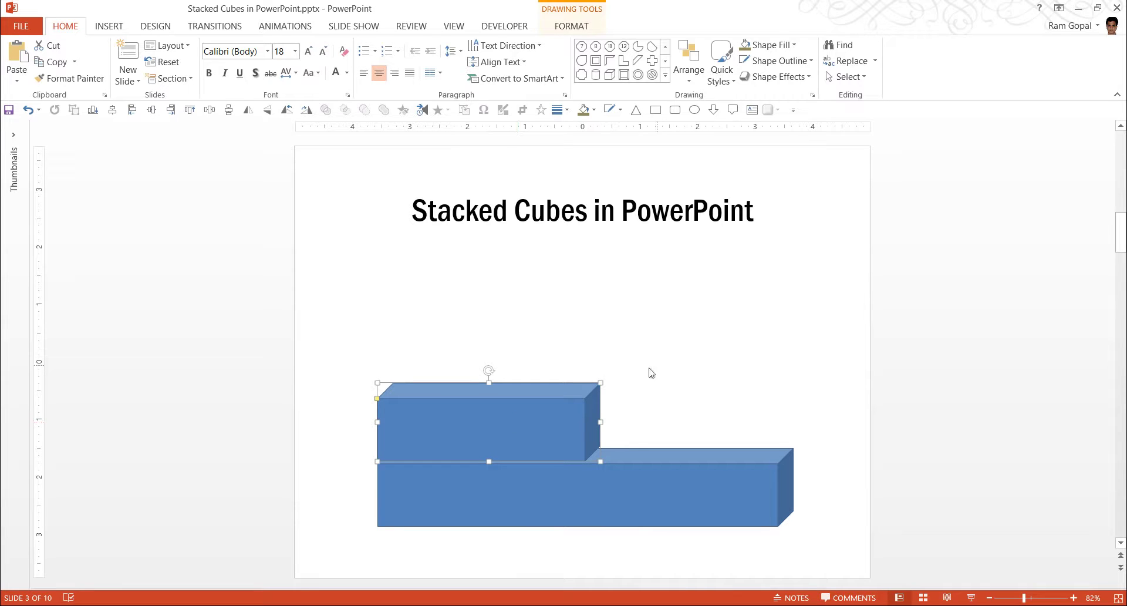
pyautogui.moveTo(532, 433); pyautogui.dragTo(736, 434)
pyautogui.click(750, 366)
pyautogui.click(695, 423)
pyautogui.hotkey('ctrl', 'Right')
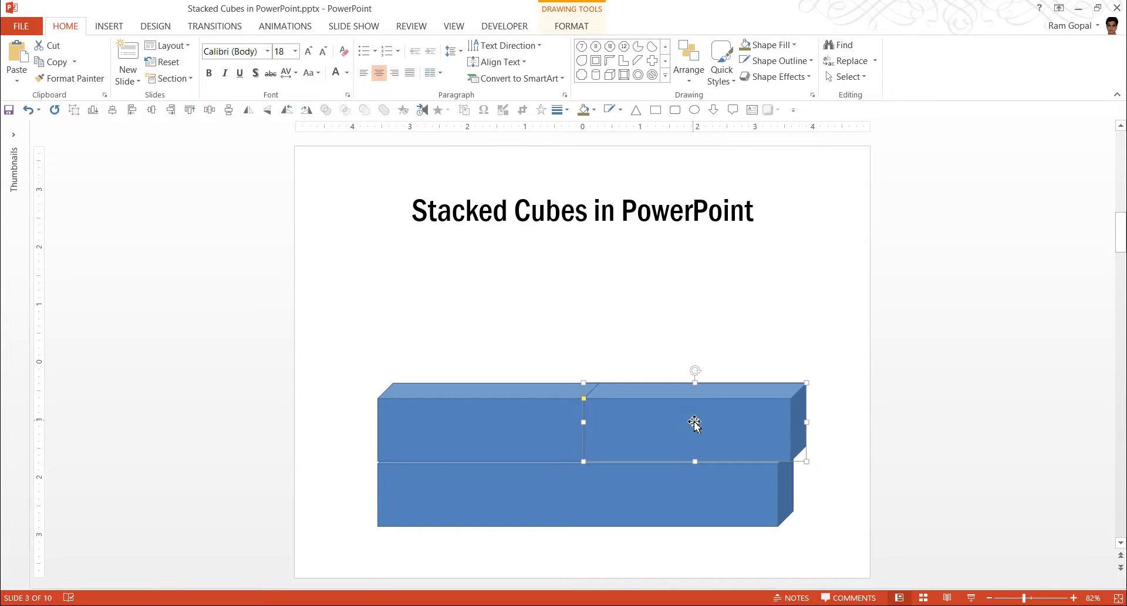
# Step: Widen the bottom bar so its right edge matches the upper row
pyautogui.click(642, 493)
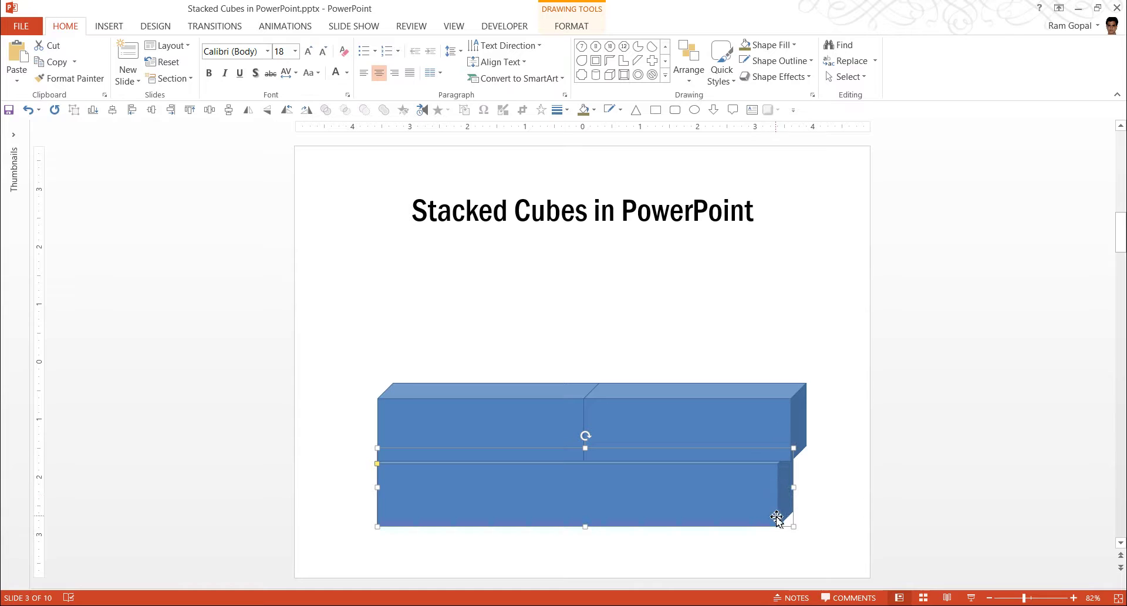
pyautogui.moveTo(793, 486); pyautogui.dragTo(810, 490)
pyautogui.click(850, 452)
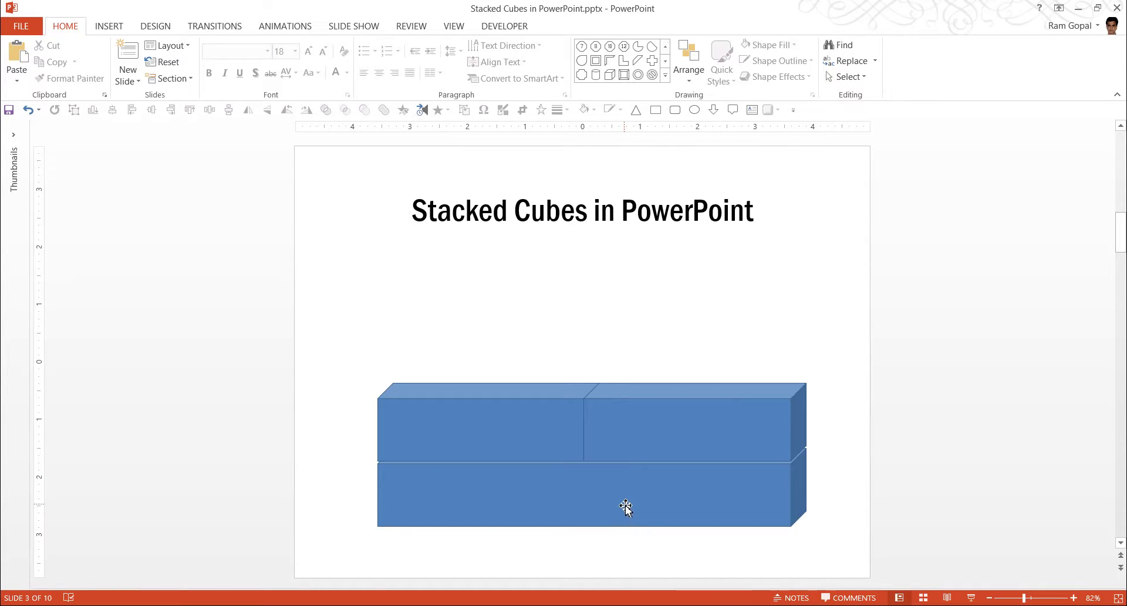
# Step: Copy a bar upward for a third row, narrow it to quarter length, and align the small cubes
pyautogui.moveTo(626, 507); pyautogui.dragTo(629, 377)
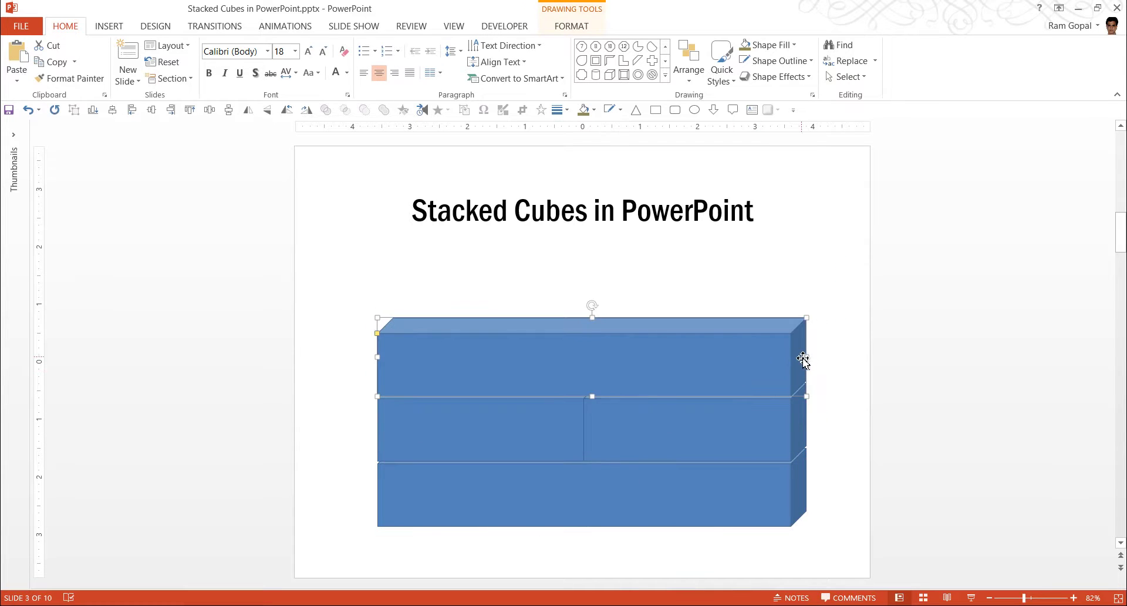
pyautogui.moveTo(808, 356)
pyautogui.mouseDown()
pyautogui.moveTo(490, 391)
pyautogui.moveTo(549, 368)
pyautogui.moveTo(558, 377)
pyautogui.moveTo(547, 370)
pyautogui.moveTo(589, 360)
pyautogui.moveTo(581, 351)
pyautogui.mouseUp()
pyautogui.keyDown('shift'); pyautogui.click(461, 359); pyautogui.keyUp('shift')
pyautogui.click(569, 351)
pyautogui.click(441, 353)
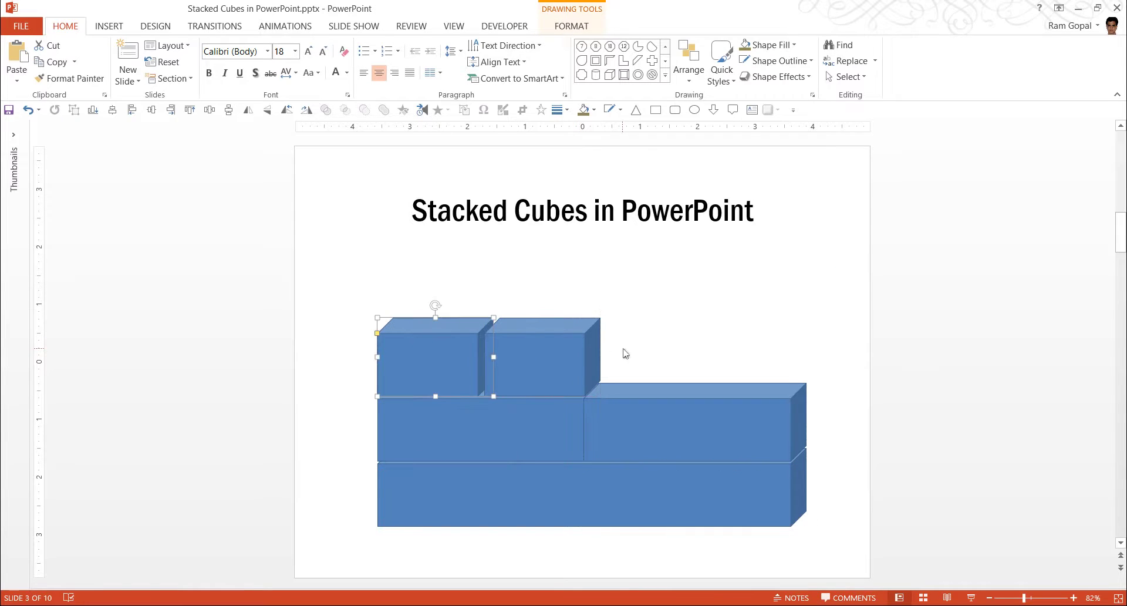
pyautogui.click(548, 365)
pyautogui.press('Left')
pyautogui.press('Left')
pyautogui.press('Left')
# Step: Duplicate the pair of small cubes to make a row of four, then select the whole row
pyautogui.keyDown('shift'); pyautogui.click(437, 350); pyautogui.keyUp('shift')
pyautogui.moveTo(437, 350); pyautogui.dragTo(725, 361)
pyautogui.click(844, 378)
pyautogui.click(767, 378)
pyautogui.press('Left')
pyautogui.press('Left')
pyautogui.click(879, 366)
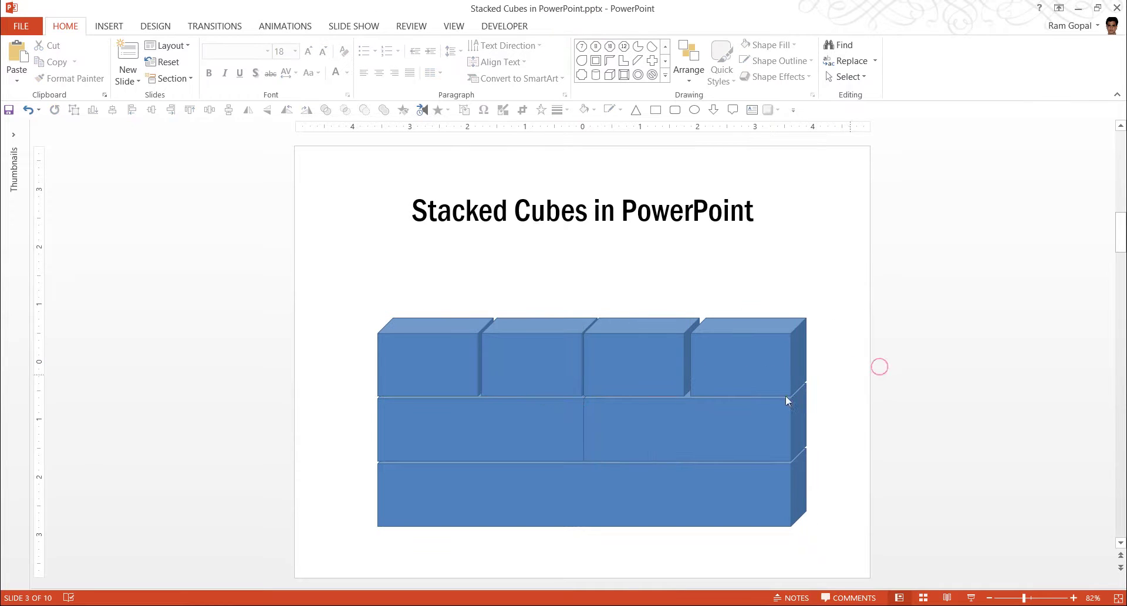
pyautogui.moveTo(892, 413); pyautogui.dragTo(292, 292)
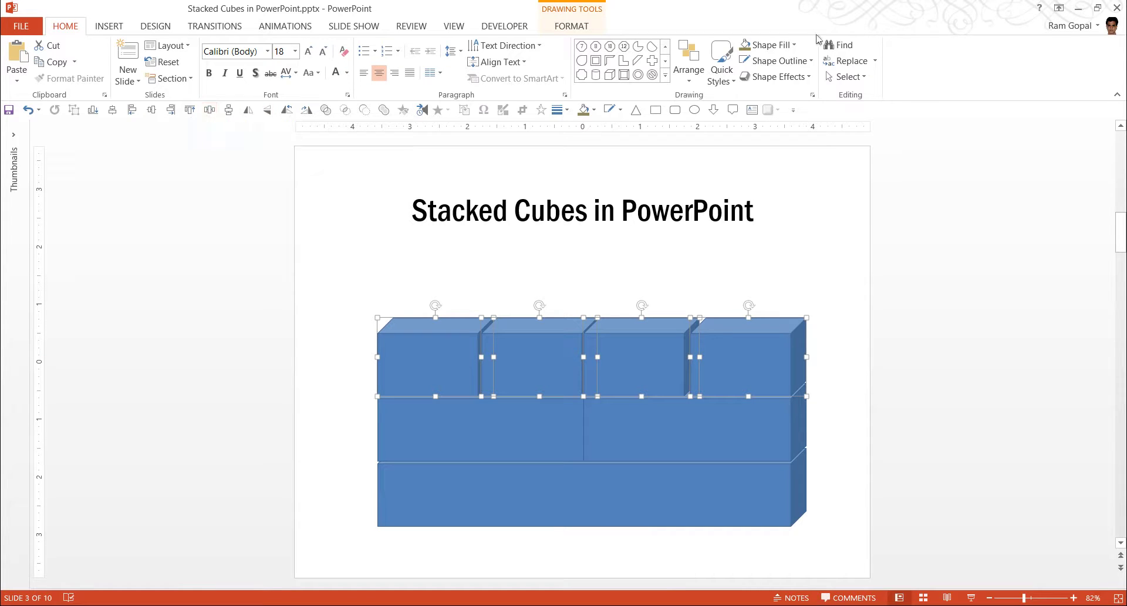
# Step: Distribute the four top-row cubes horizontally
pyautogui.click(692, 61)
pyautogui.moveTo(705, 270)
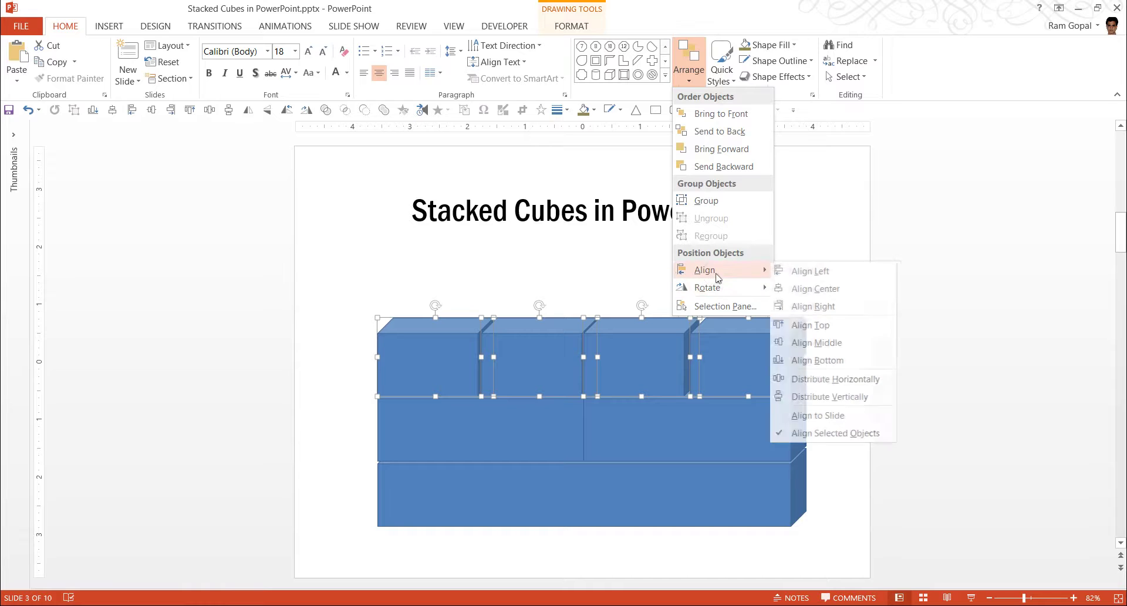
pyautogui.click(836, 379)
pyautogui.click(875, 358)
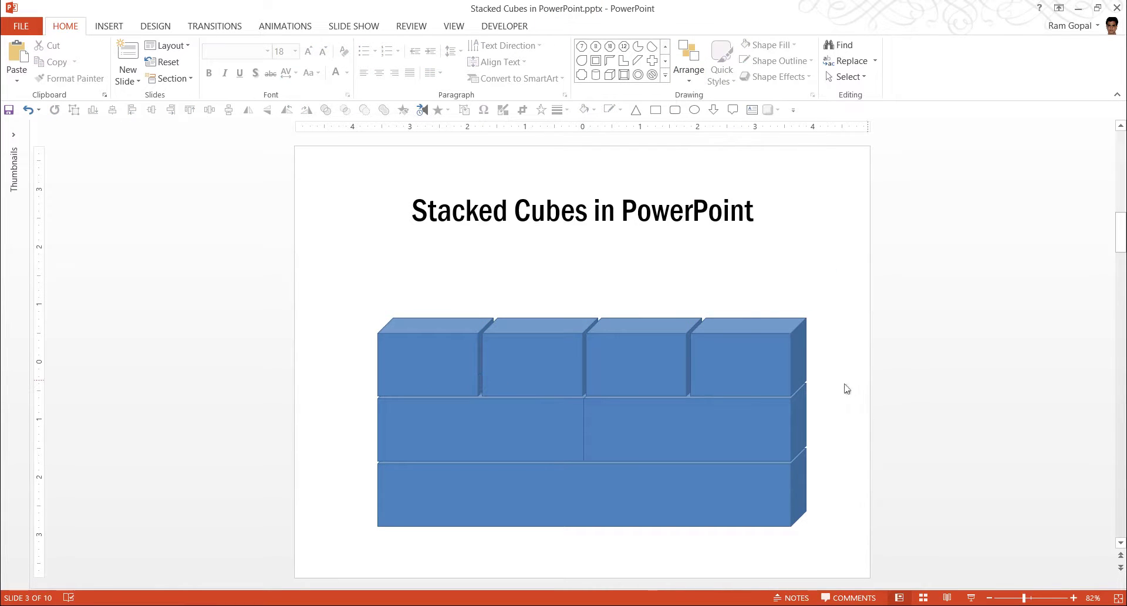
# Step: Set the width of all four top-row cubes to 2.06"
pyautogui.click(720, 370)
pyautogui.keyDown('shift'); pyautogui.click(666, 365); pyautogui.keyUp('shift')
pyautogui.keyDown('shift'); pyautogui.click(541, 360); pyautogui.keyUp('shift')
pyautogui.keyDown('shift'); pyautogui.click(467, 361); pyautogui.keyUp('shift')
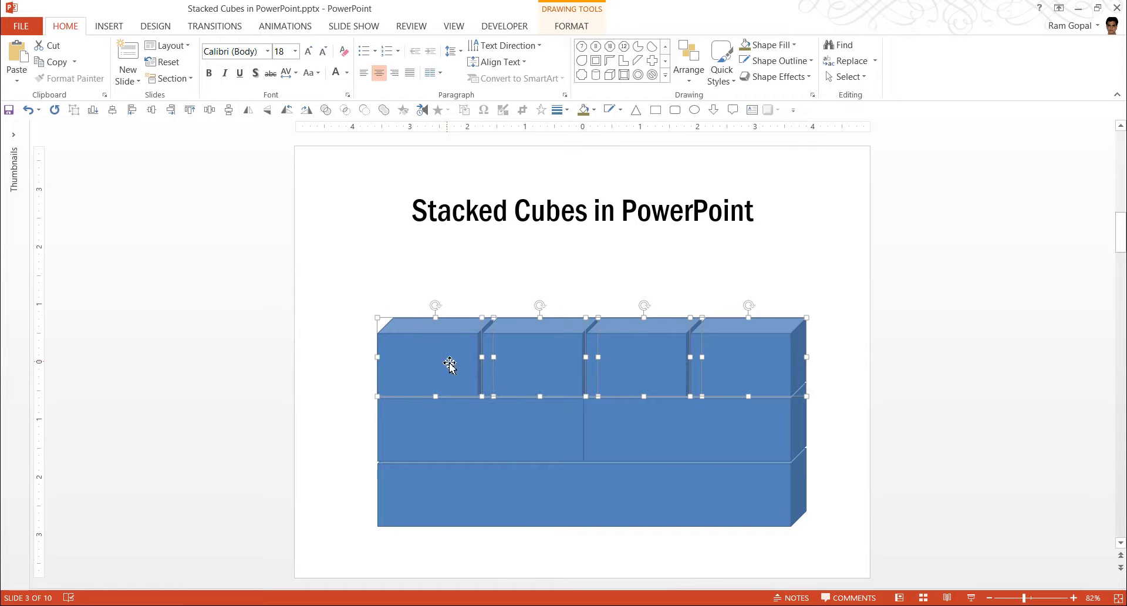
pyautogui.click(587, 28)
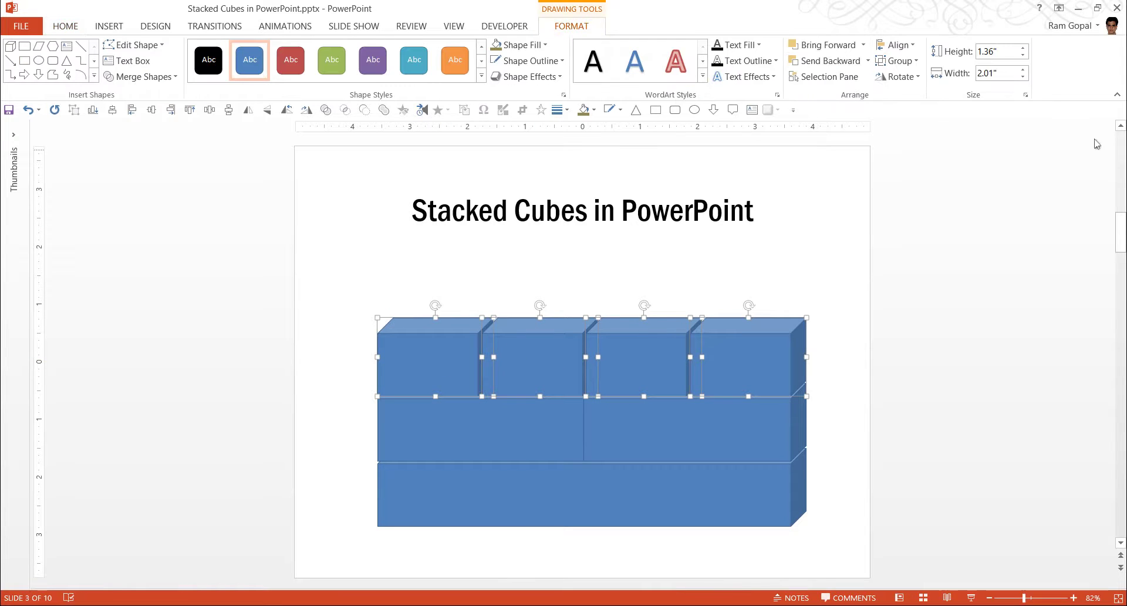
pyautogui.click(1023, 70)
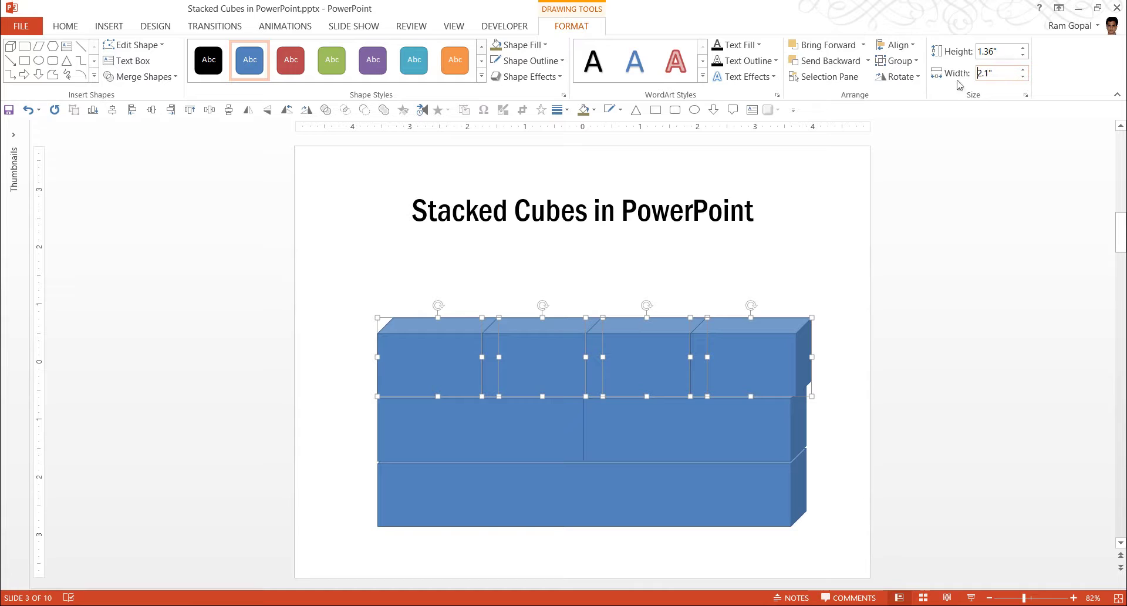
pyautogui.moveTo(976, 73); pyautogui.dragTo(1036, 75)
pyautogui.write('2.06')
pyautogui.press('Return')
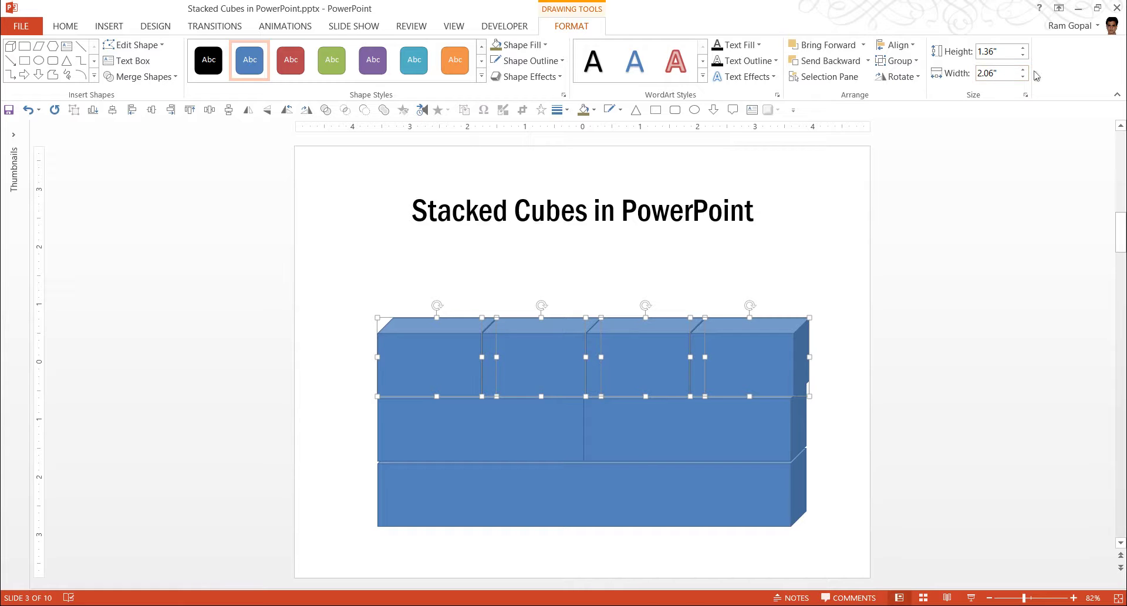
# Step: Line up the rightmost top cube with the lower rows and check the row
pyautogui.click(840, 344)
pyautogui.moveTo(760, 379); pyautogui.dragTo(757, 376)
pyautogui.click(860, 410)
pyautogui.moveTo(861, 419); pyautogui.dragTo(332, 293)
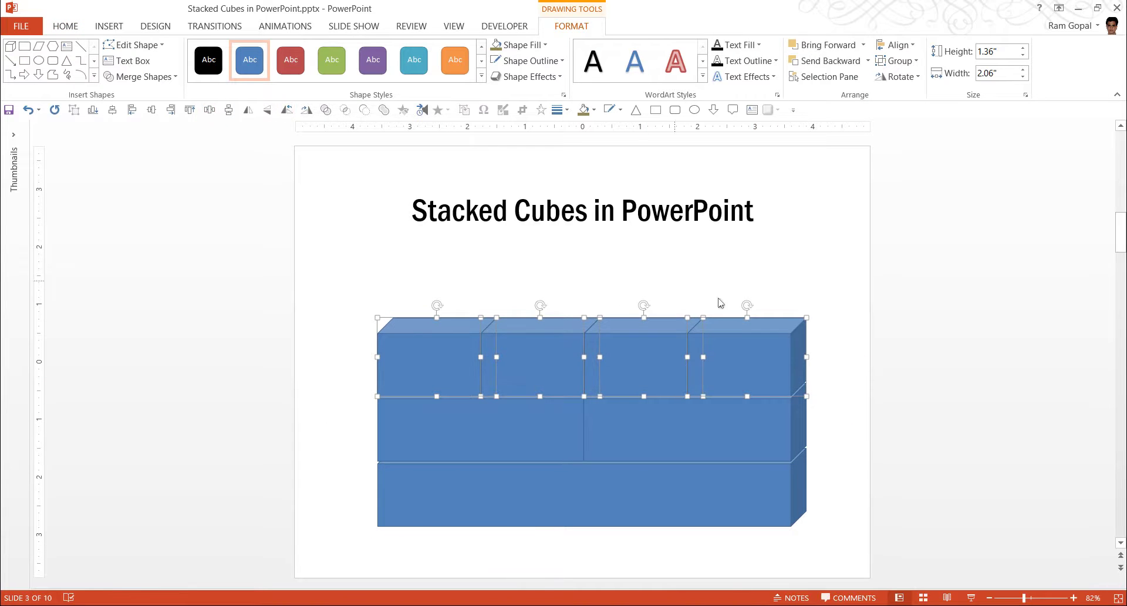
pyautogui.click(833, 345)
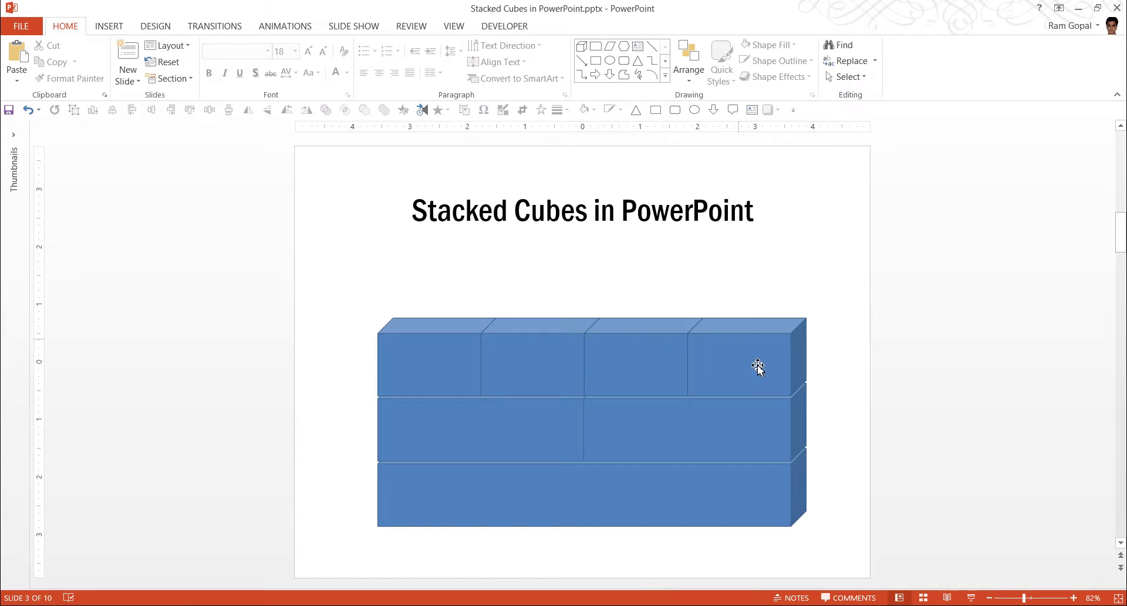
# Step: Copy the long bottom bar above the cube rows as a fourth tier
pyautogui.click(715, 512)
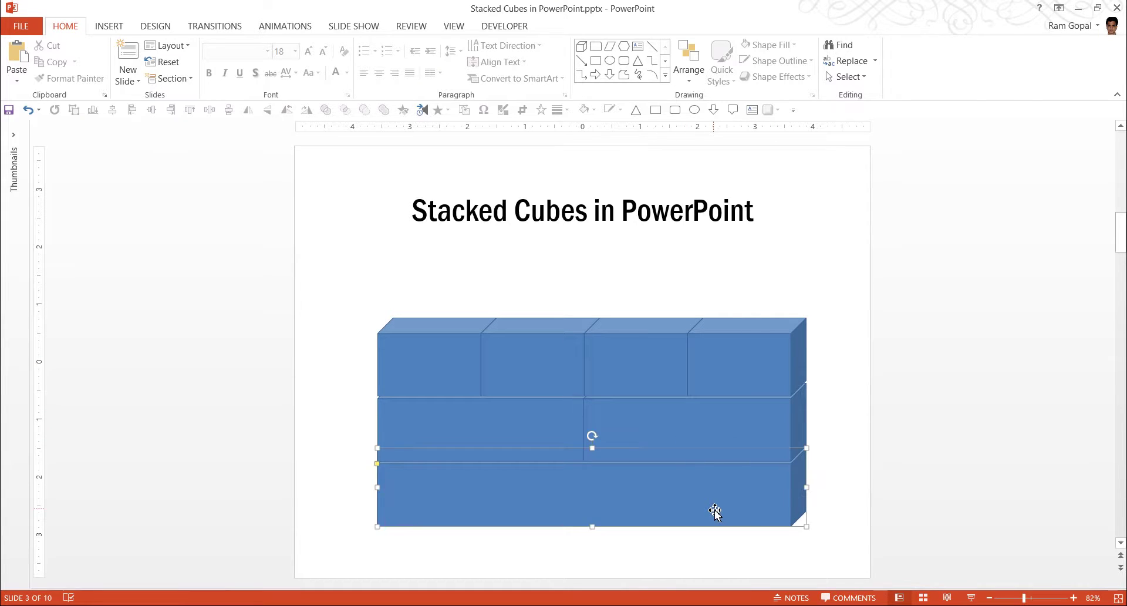
pyautogui.moveTo(714, 512); pyautogui.dragTo(717, 318)
pyautogui.click(938, 341)
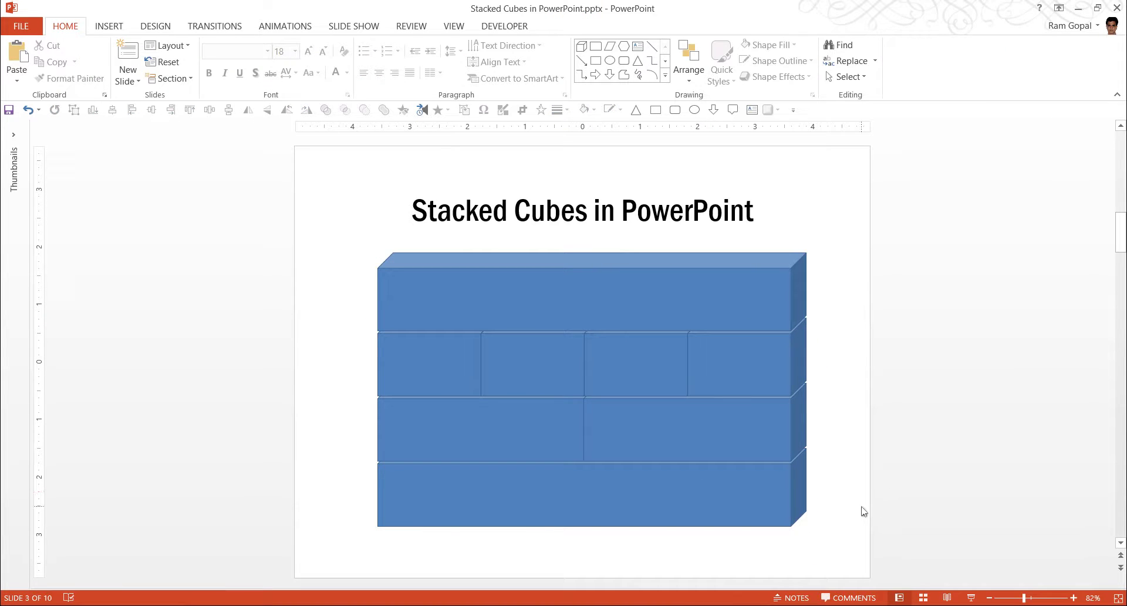
# Step: Select the whole cube wall, shift it slightly, and give every cube a White outline
pyautogui.moveTo(854, 559); pyautogui.dragTo(280, 217)
pyautogui.moveTo(607, 299)
pyautogui.mouseDown()
pyautogui.moveTo(586, 307)
pyautogui.moveTo(602, 300)
pyautogui.mouseUp()
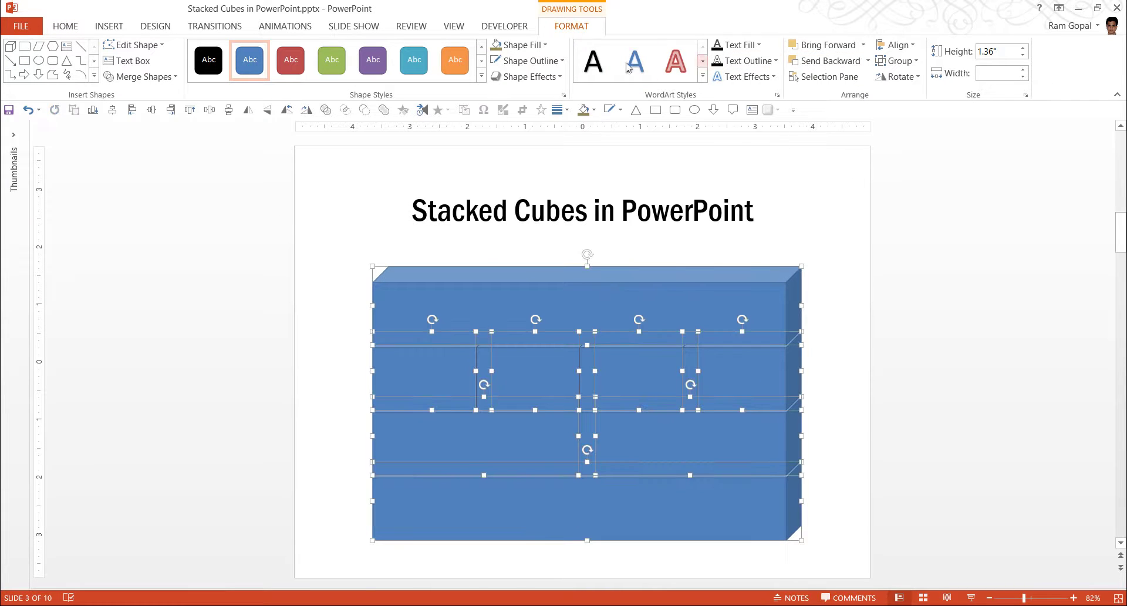
pyautogui.click(530, 60)
pyautogui.click(496, 94)
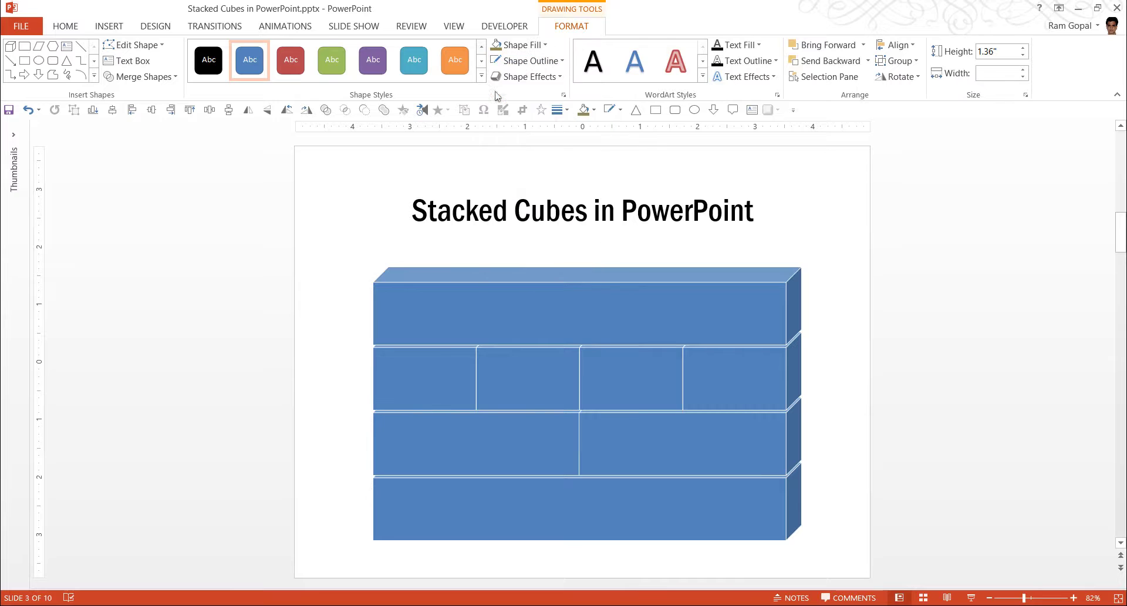
pyautogui.click(956, 351)
# Step: Fill the bottom and top full-length cube bars with dark teal
pyautogui.click(668, 492)
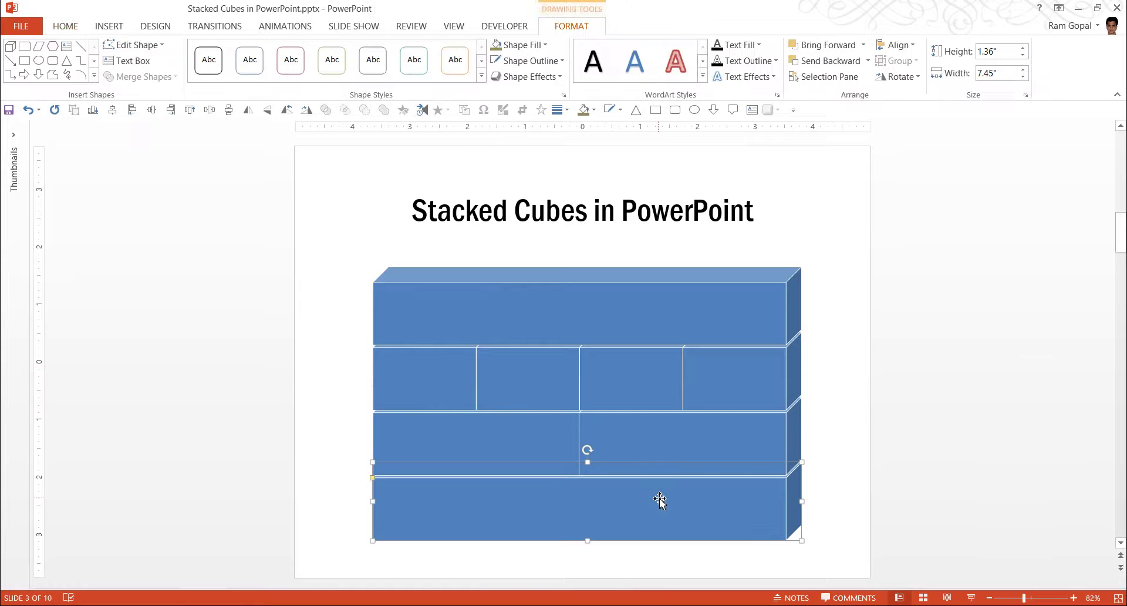
pyautogui.click(532, 47)
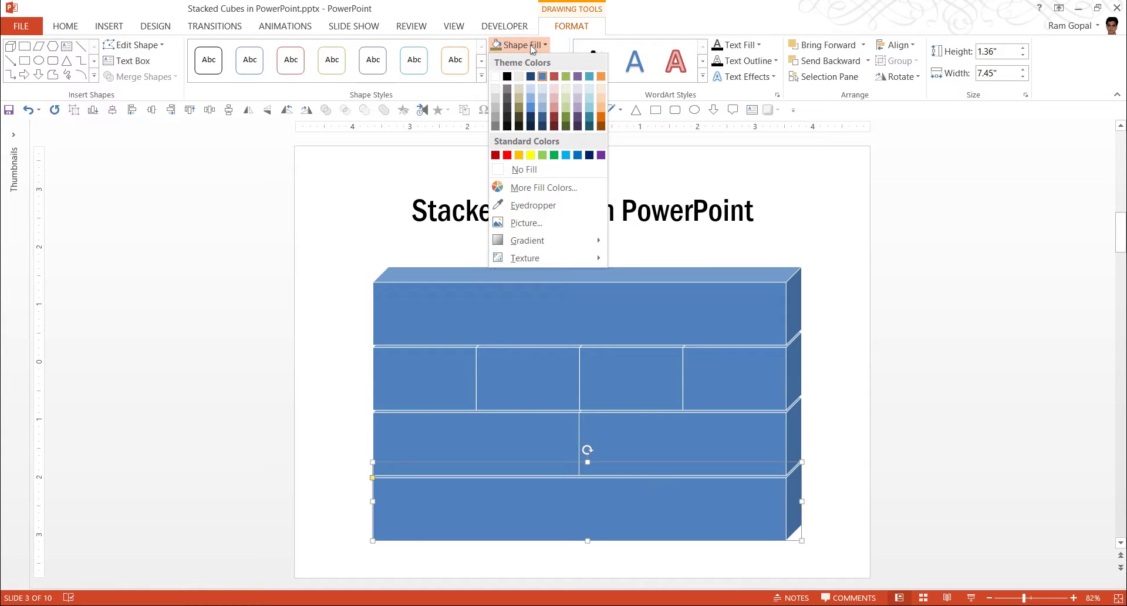
pyautogui.click(589, 117)
pyautogui.press('Escape')
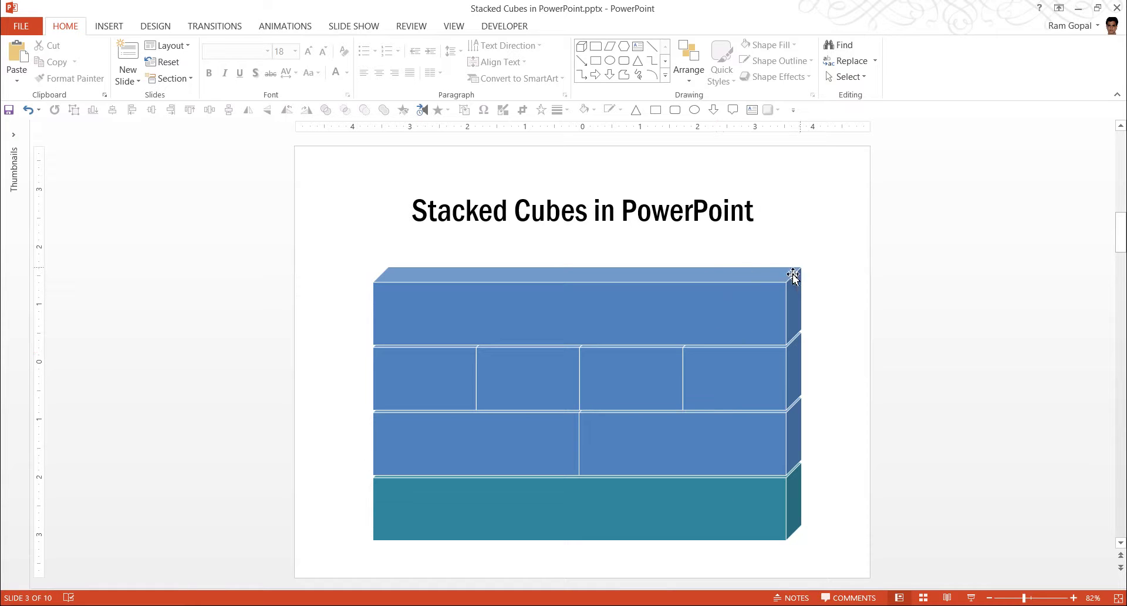
pyautogui.click(676, 316)
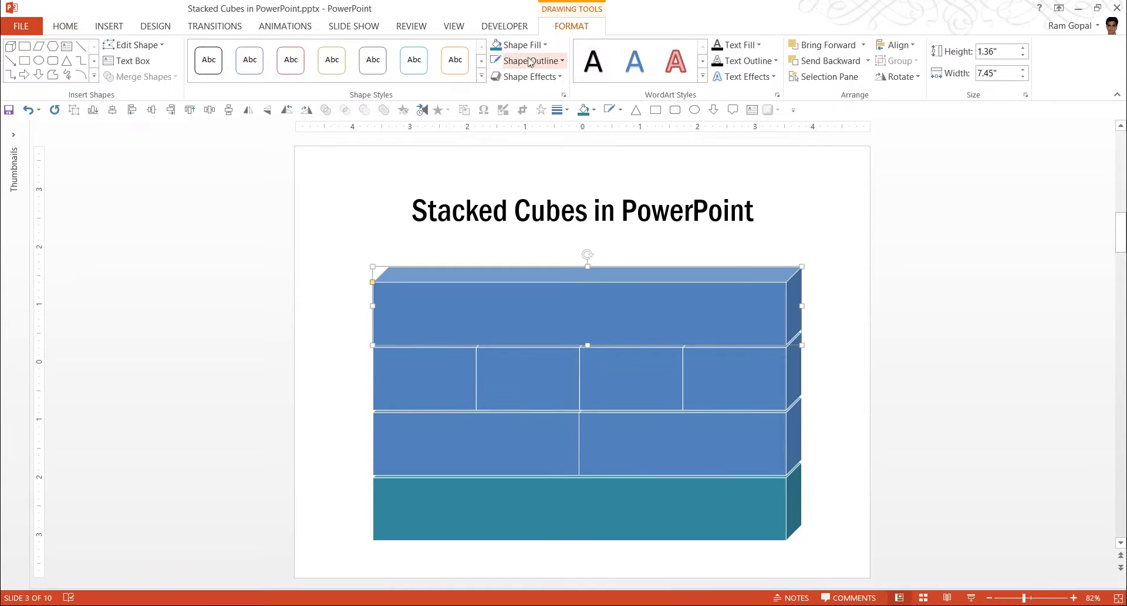
pyautogui.click(496, 44)
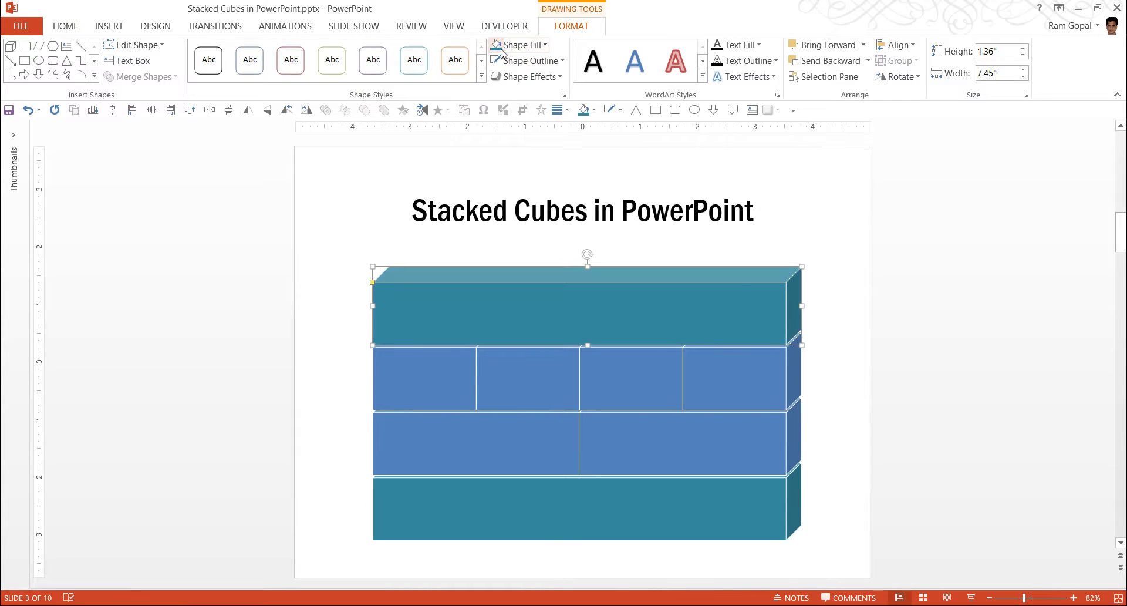
pyautogui.click(848, 265)
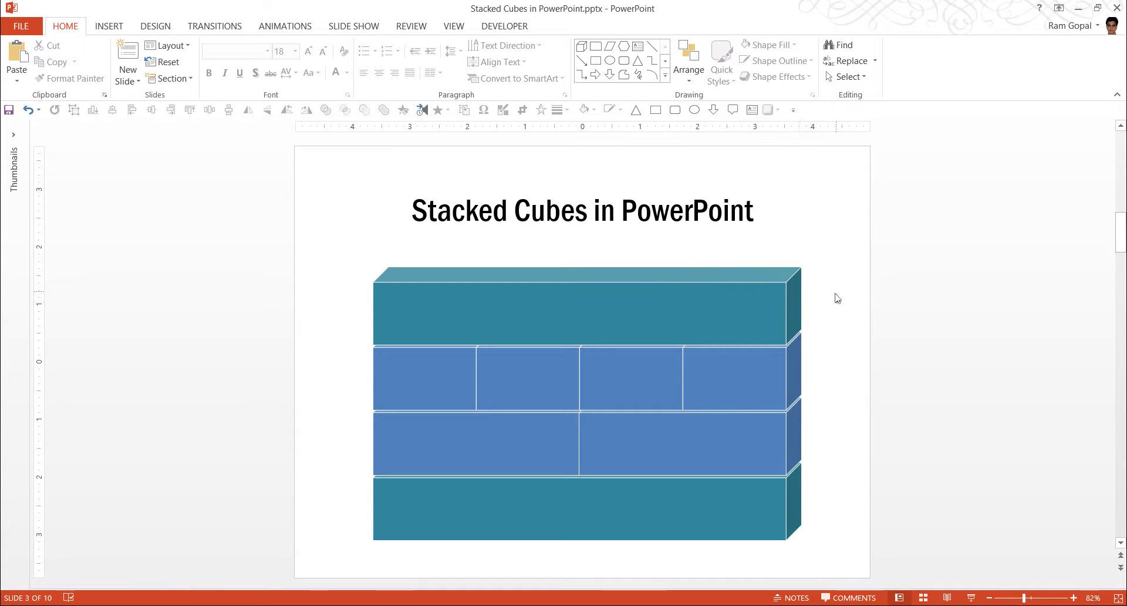
# Step: Fill the two blocks of the two-block row with olive green
pyautogui.click(638, 449)
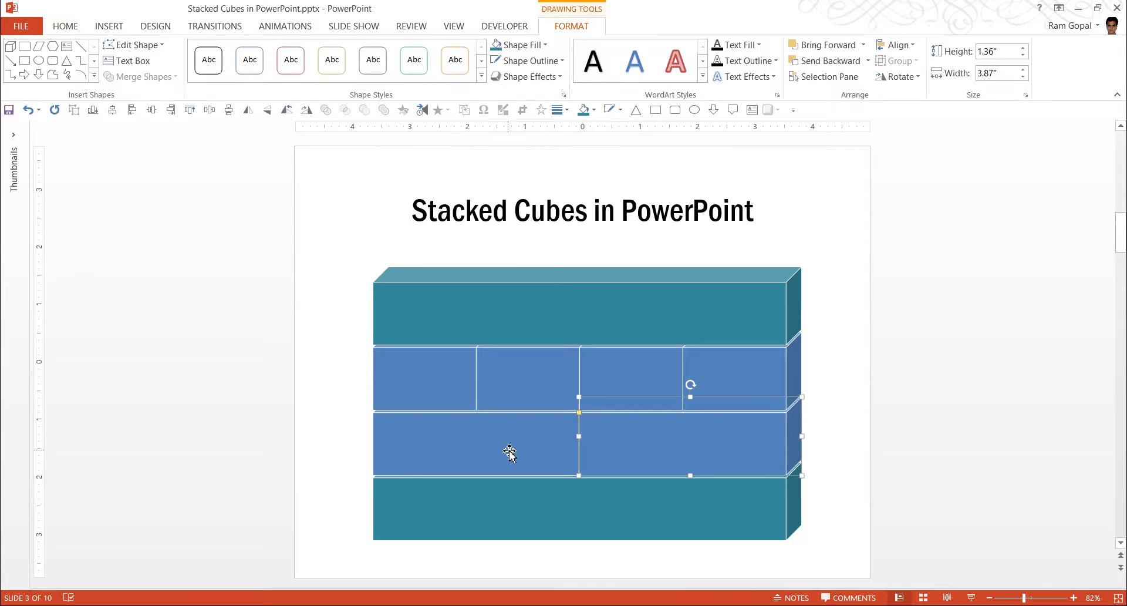
pyautogui.keyDown('shift'); pyautogui.click(509, 450); pyautogui.keyUp('shift')
pyautogui.click(545, 45)
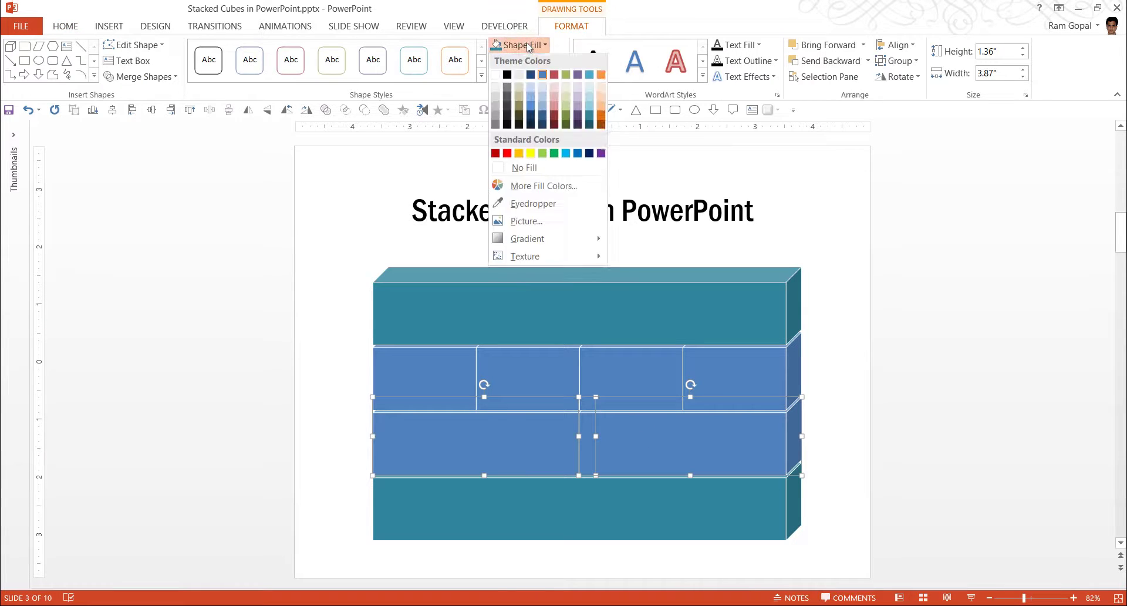
pyautogui.click(566, 120)
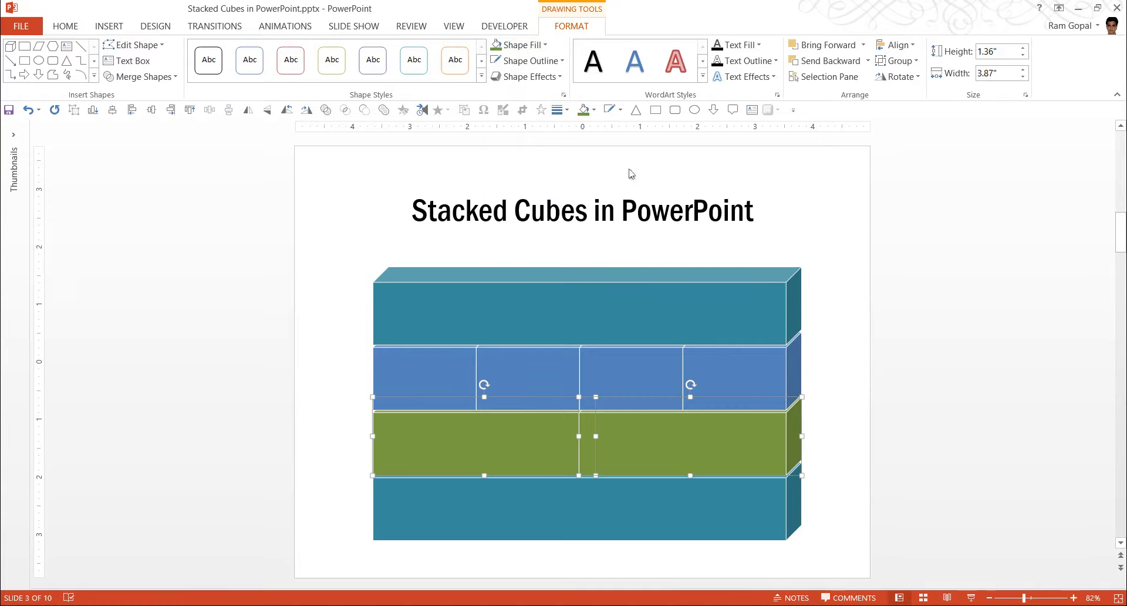
pyautogui.click(827, 310)
# Step: Fill the four cubes of the four-cube row with the tan olive swatch
pyautogui.click(440, 373)
pyautogui.keyDown('shift'); pyautogui.click(546, 372); pyautogui.keyUp('shift')
pyautogui.keyDown('shift'); pyautogui.click(646, 372); pyautogui.keyUp('shift')
pyautogui.keyDown('shift'); pyautogui.click(739, 373); pyautogui.keyUp('shift')
pyautogui.click(527, 45)
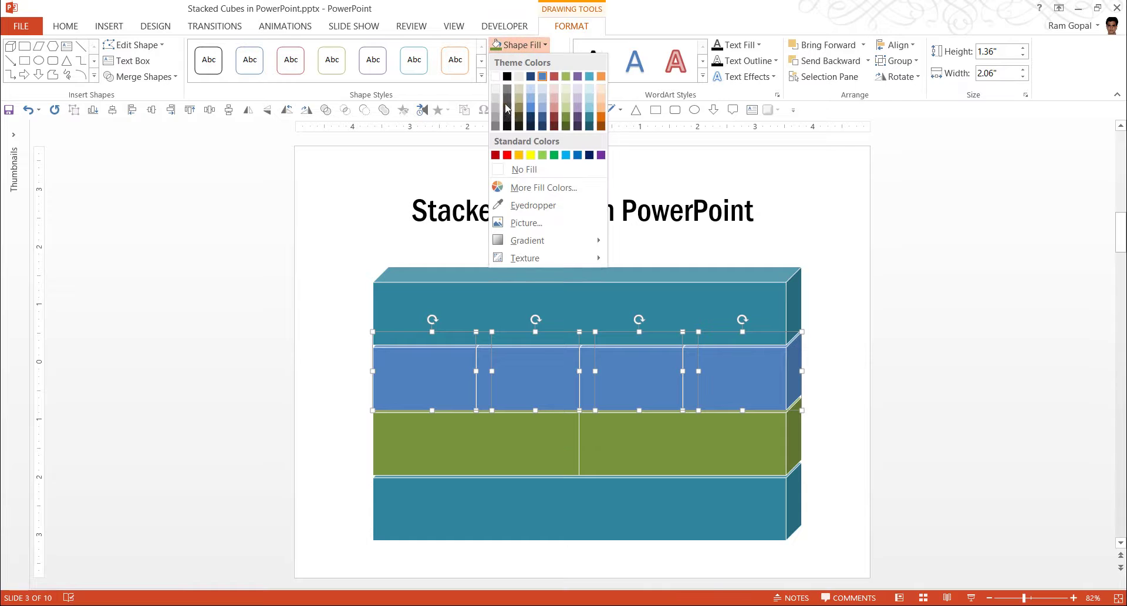
pyautogui.click(524, 109)
pyautogui.click(964, 443)
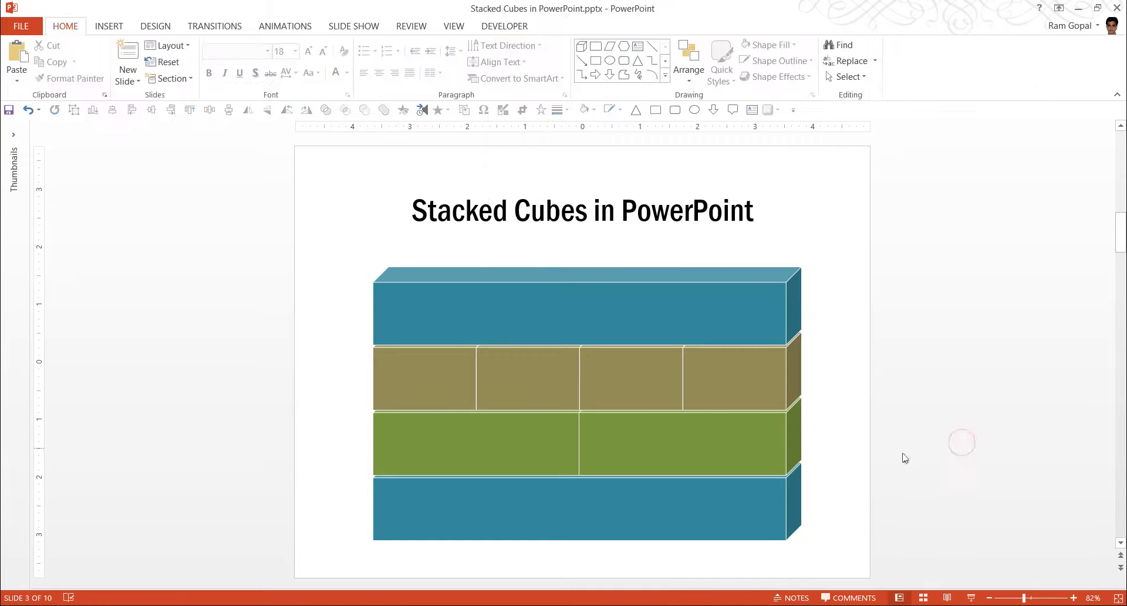
pyautogui.click(636, 47)
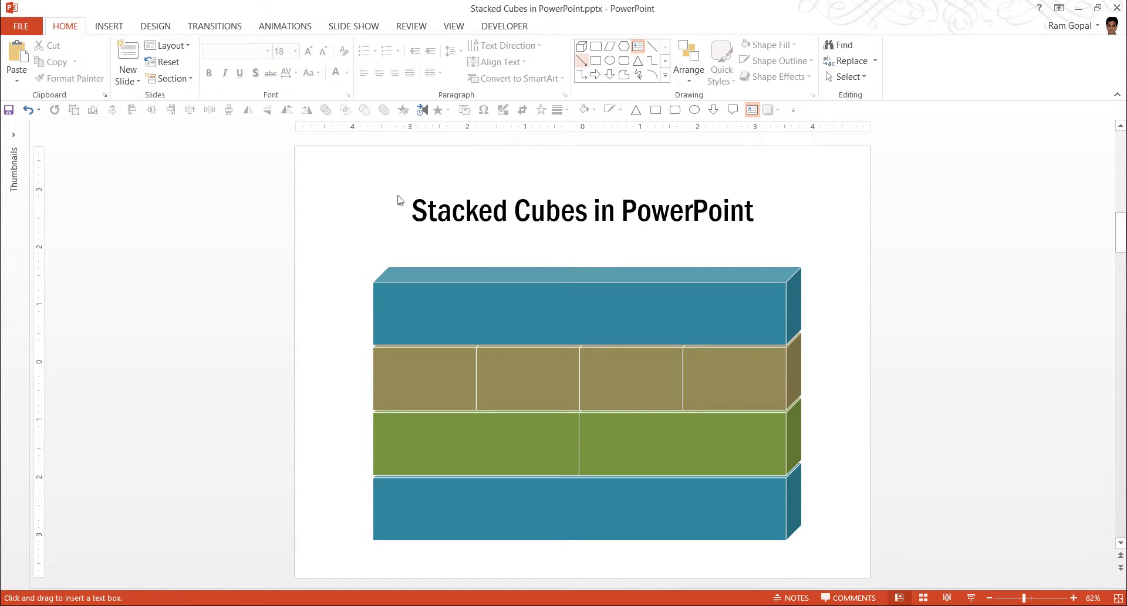
# Step: Add 20 pt text 'You can replace this sample text with yours' onto the top and bottom teal bars
pyautogui.click(235, 257)
pyautogui.write('You c')
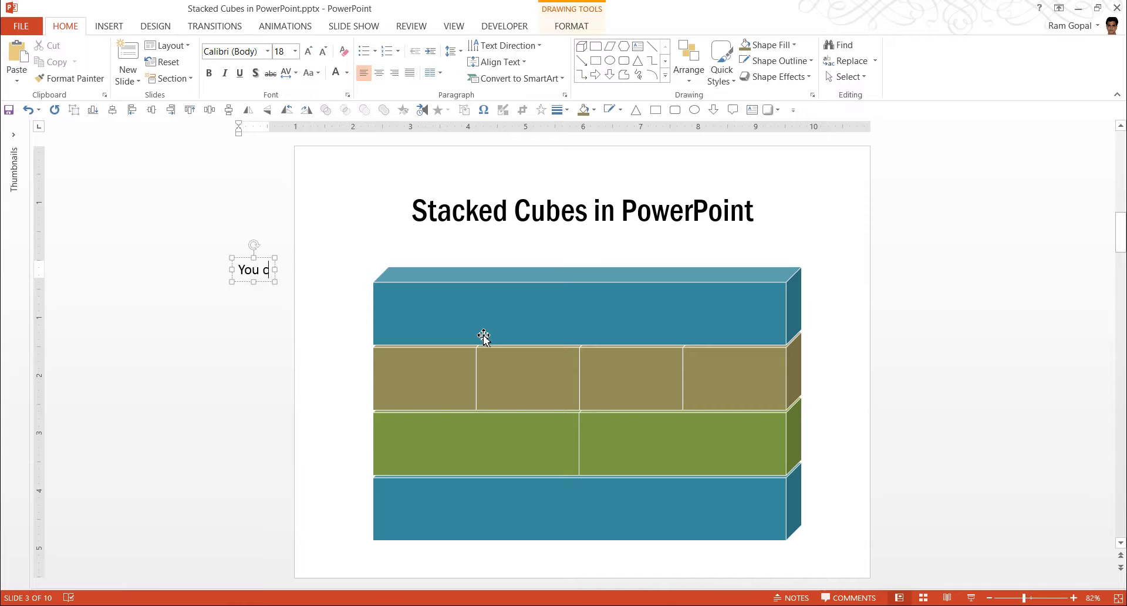
pyautogui.write('an replace thi')
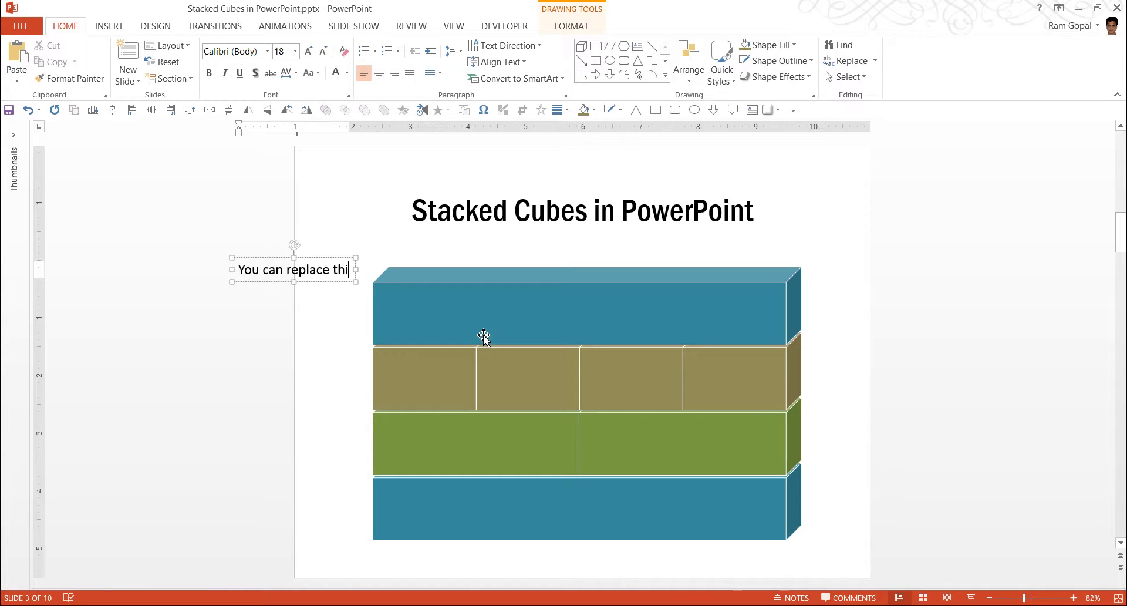
pyautogui.write('s sample text w')
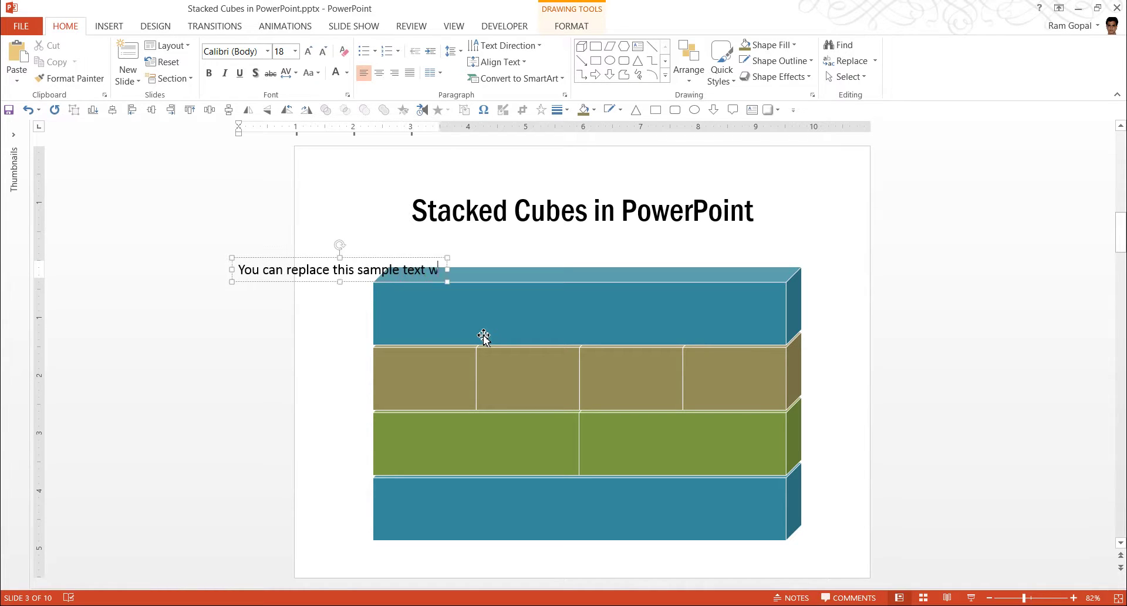
pyautogui.write('ith yours')
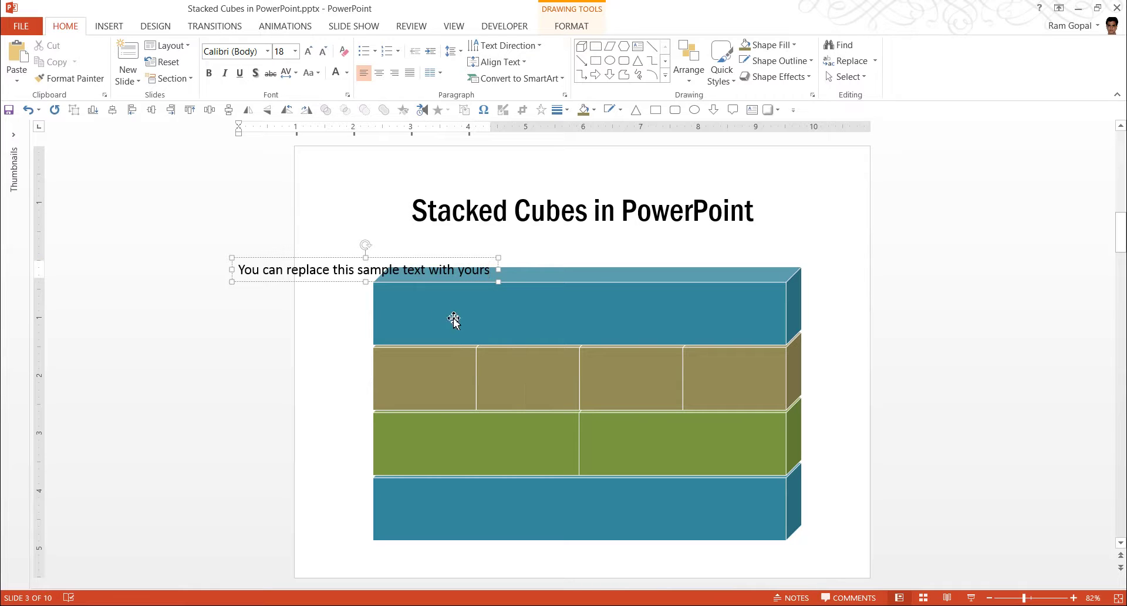
pyautogui.moveTo(326, 259); pyautogui.dragTo(521, 496)
pyautogui.click(309, 51)
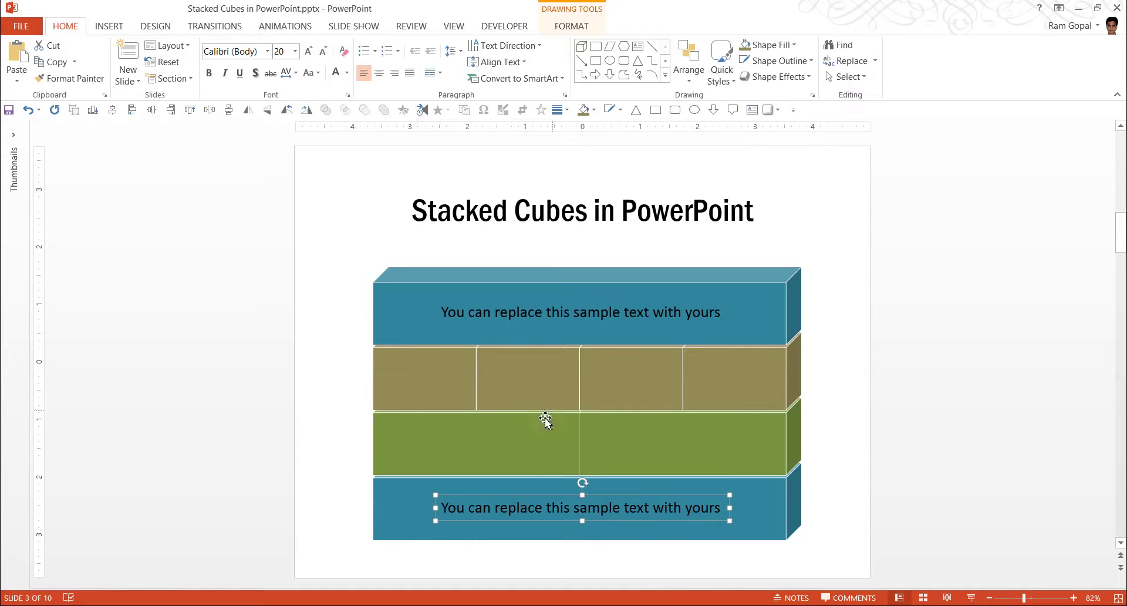
pyautogui.click(847, 398)
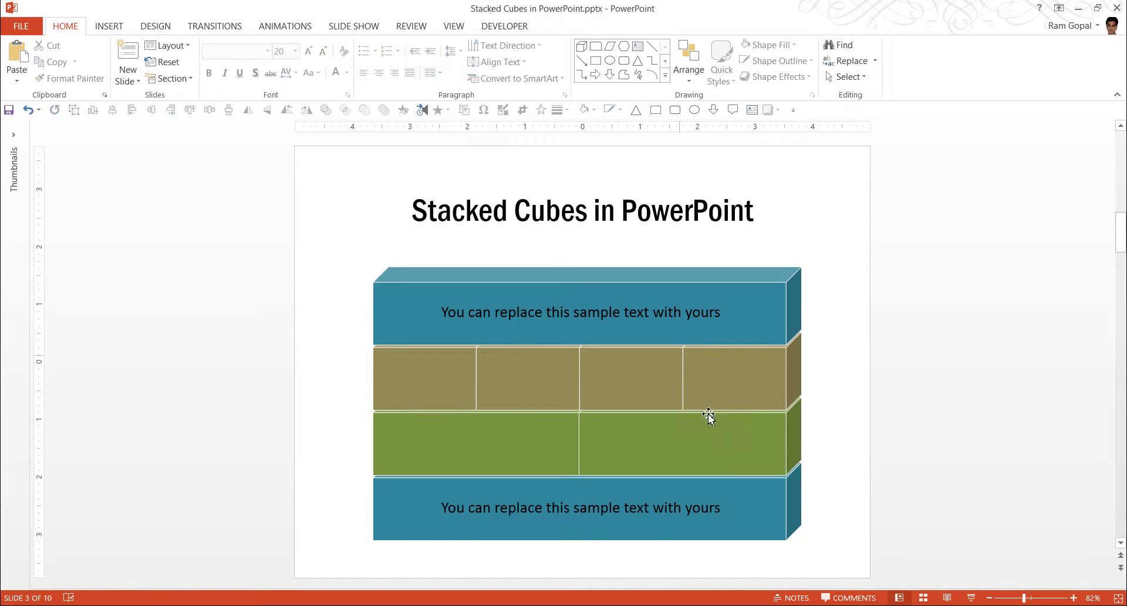
# Step: Group all cubes and text with Ctrl+G and apply a Perspective Diagonal Upper Right shadow
pyautogui.moveTo(853, 563)
pyautogui.mouseDown()
pyautogui.moveTo(245, 192)
pyautogui.moveTo(327, 222)
pyautogui.mouseUp()
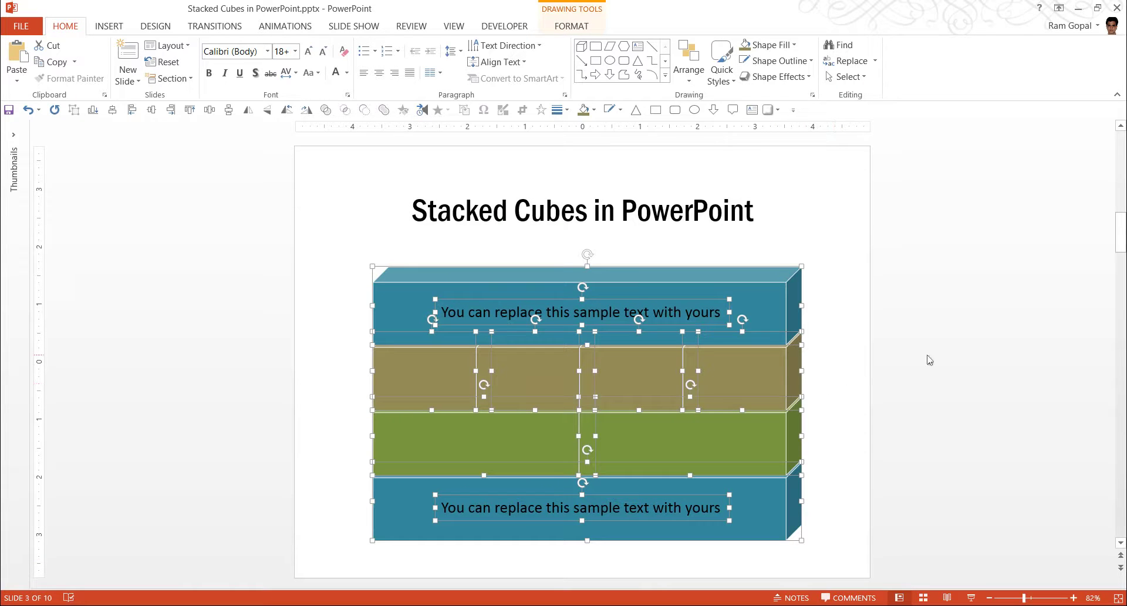
pyautogui.hotkey('ctrl', 'g')
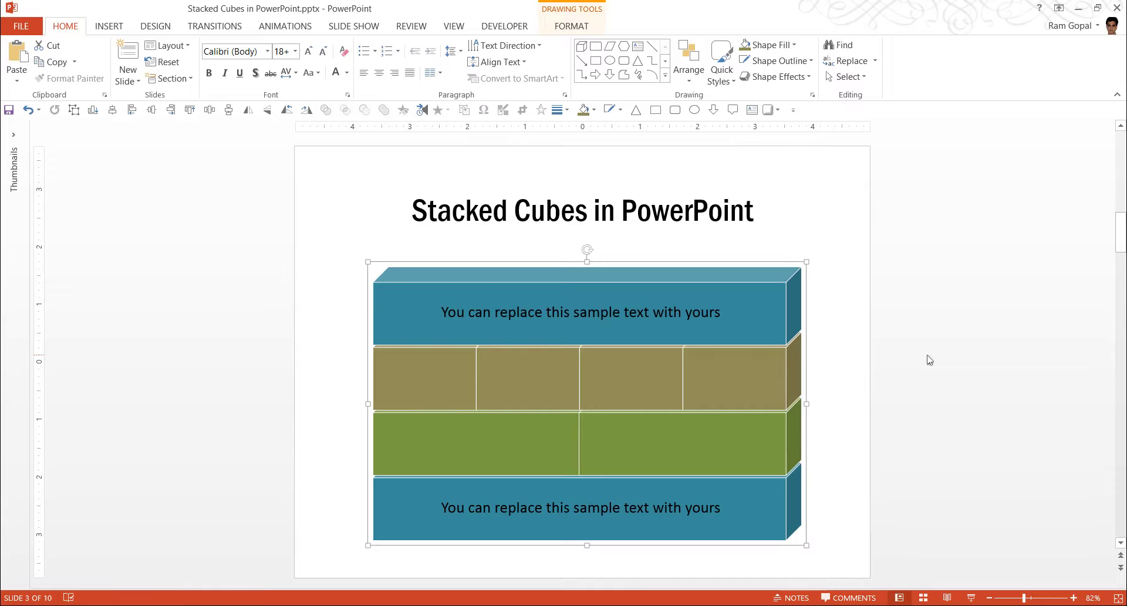
pyautogui.click(780, 77)
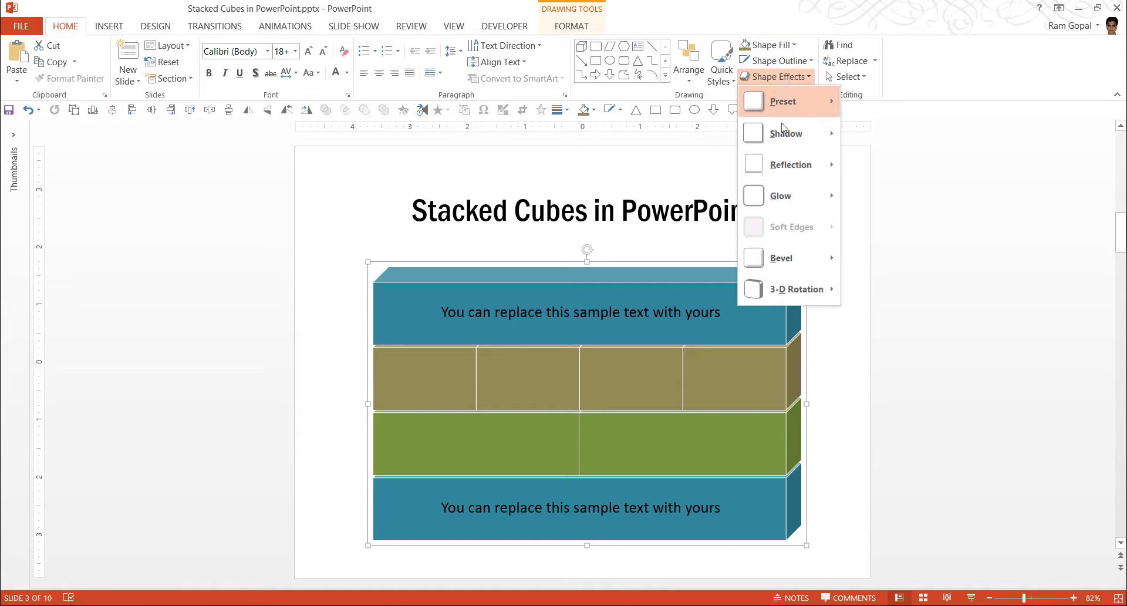
pyautogui.moveTo(783, 130)
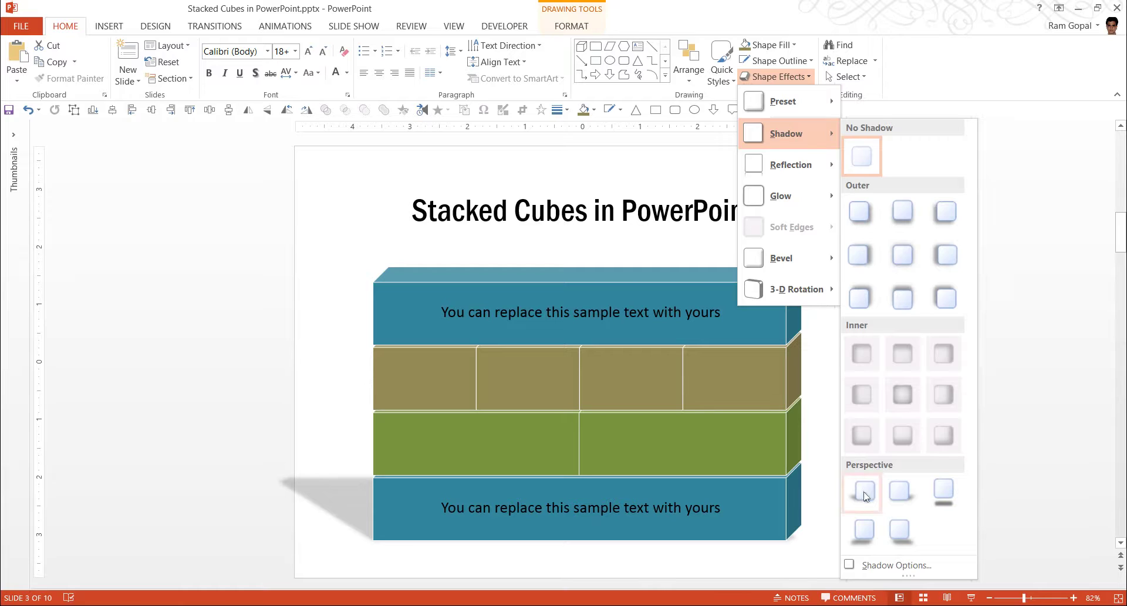
pyautogui.click(914, 497)
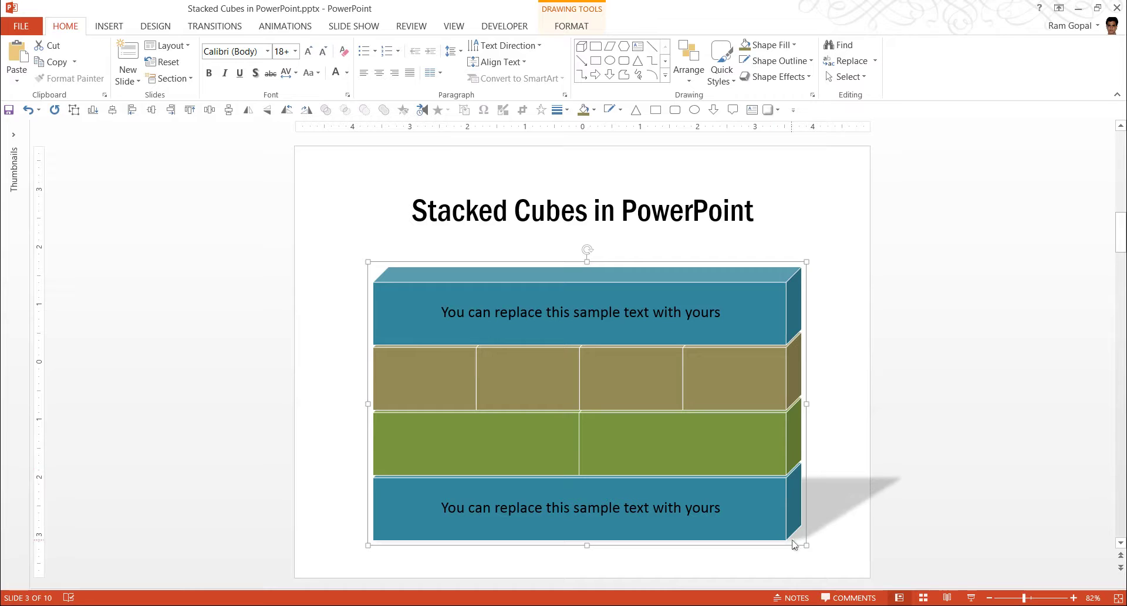
pyautogui.click(936, 546)
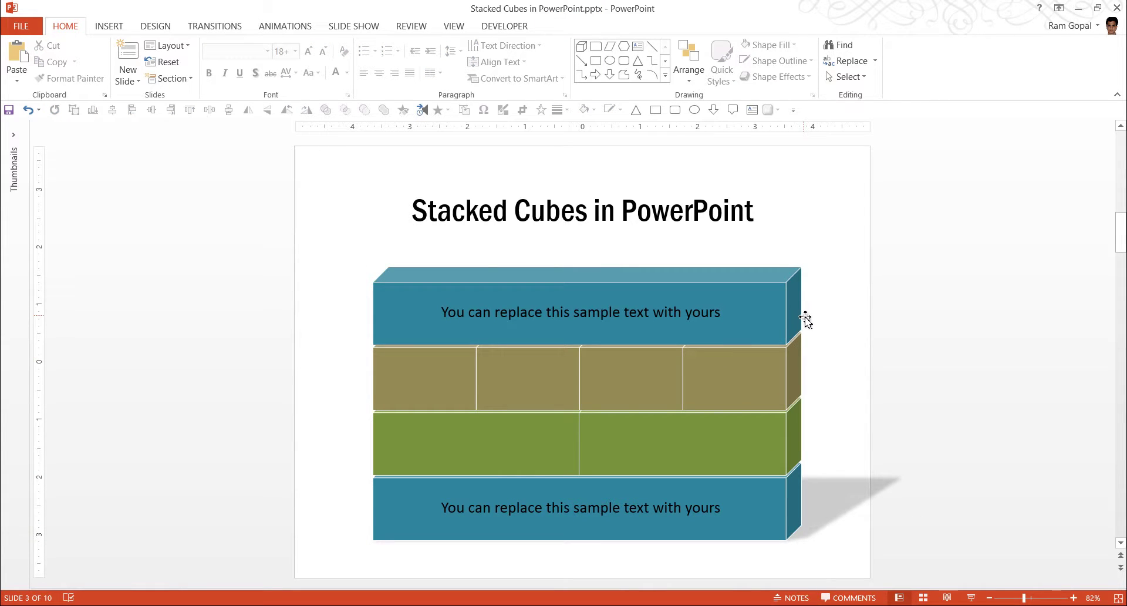